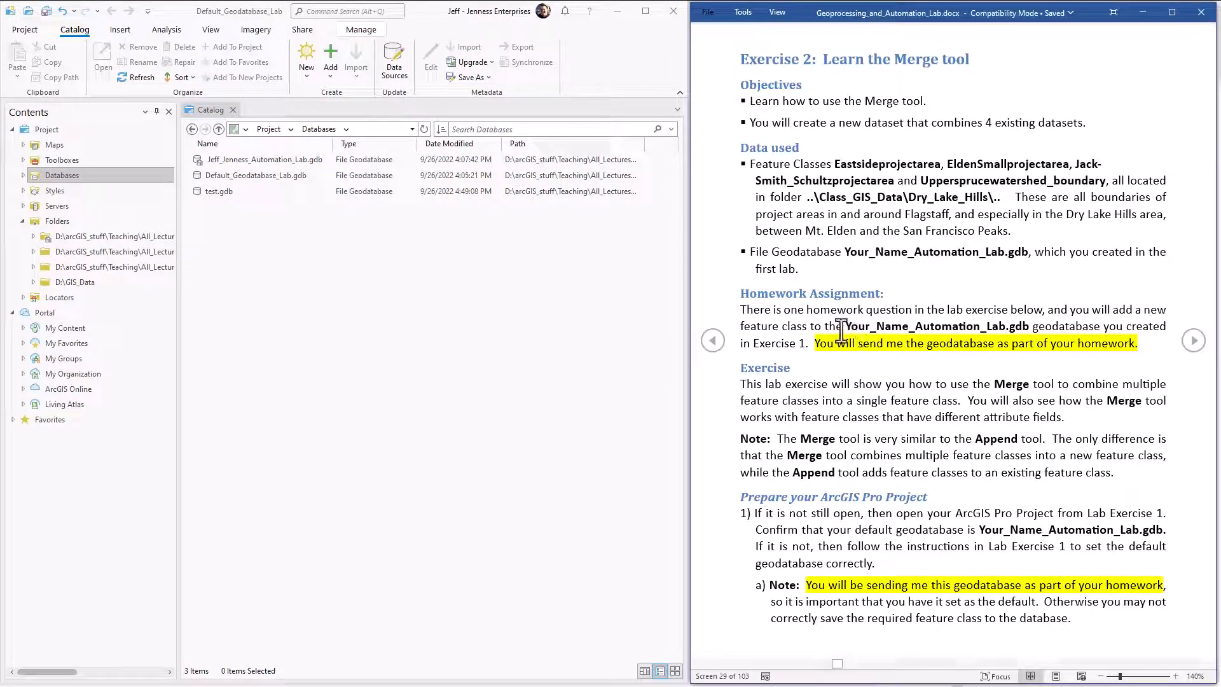
- Check which geodatabase is the project's default, and insert a new map into the project
{"action": "left_click_drag", "start_coordinate": [848, 327], "coordinate": [1028, 325]}
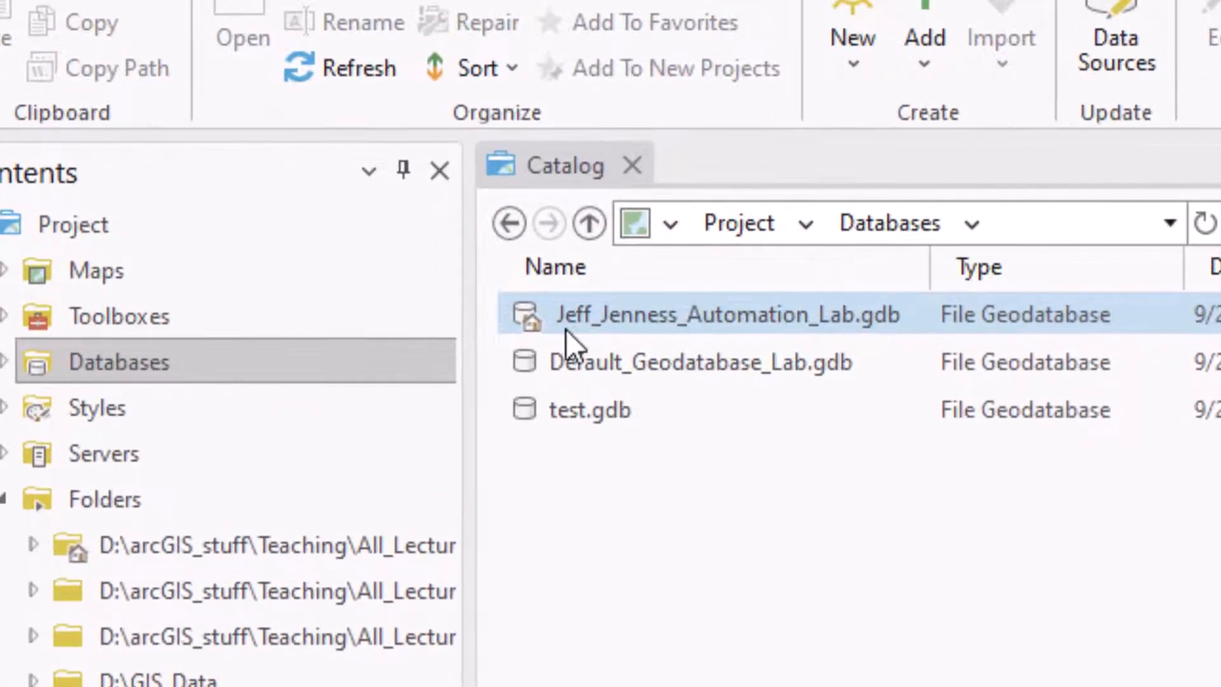
{"action": "left_click", "coordinate": [195, 163]}
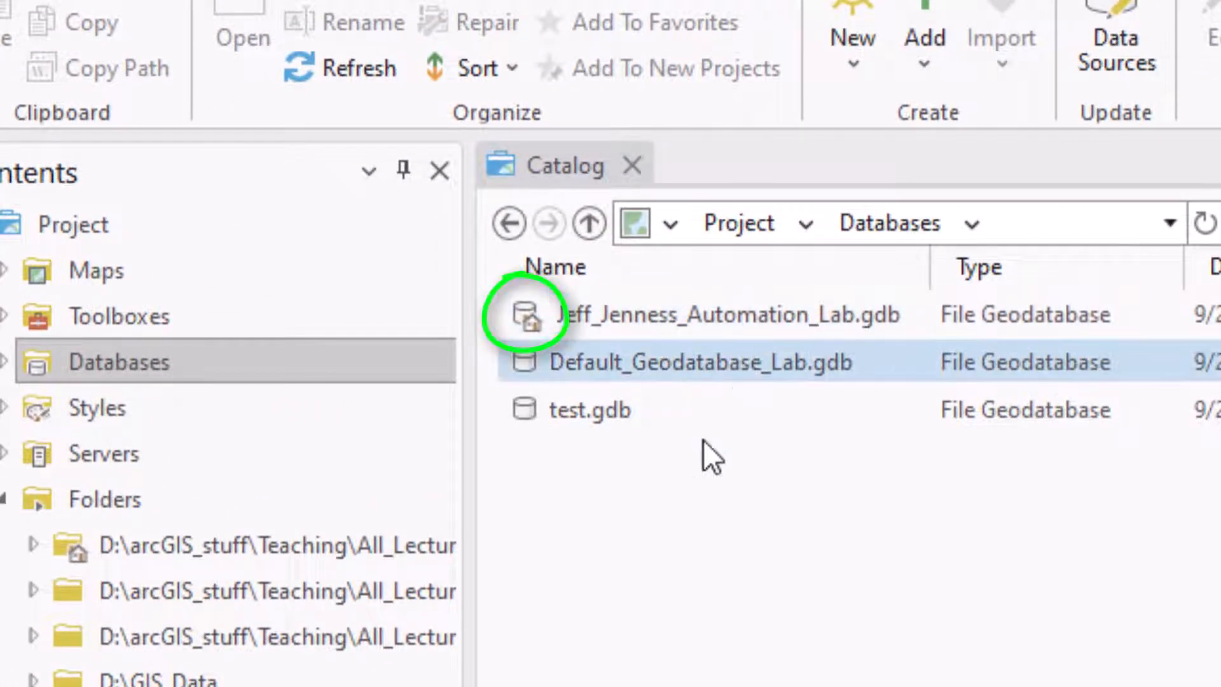
{"action": "left_click", "coordinate": [126, 27]}
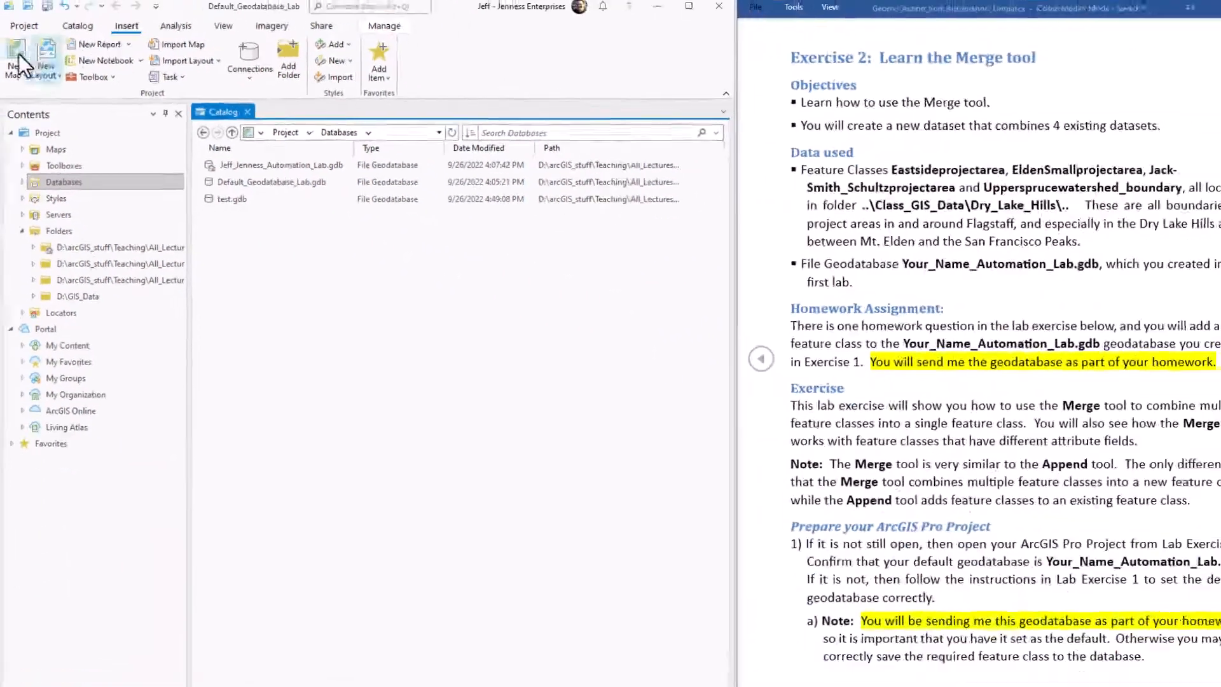
{"action": "left_click", "coordinate": [19, 56]}
- Add the Eastsideprojectarea, EldenSmallprojectarea, JackSmith_Schultzprojectarea and Uppersprucewatershed_boundary shapefiles from the Dry_Lake_Hills folder to the new map
{"action": "left_click", "coordinate": [1194, 342]}
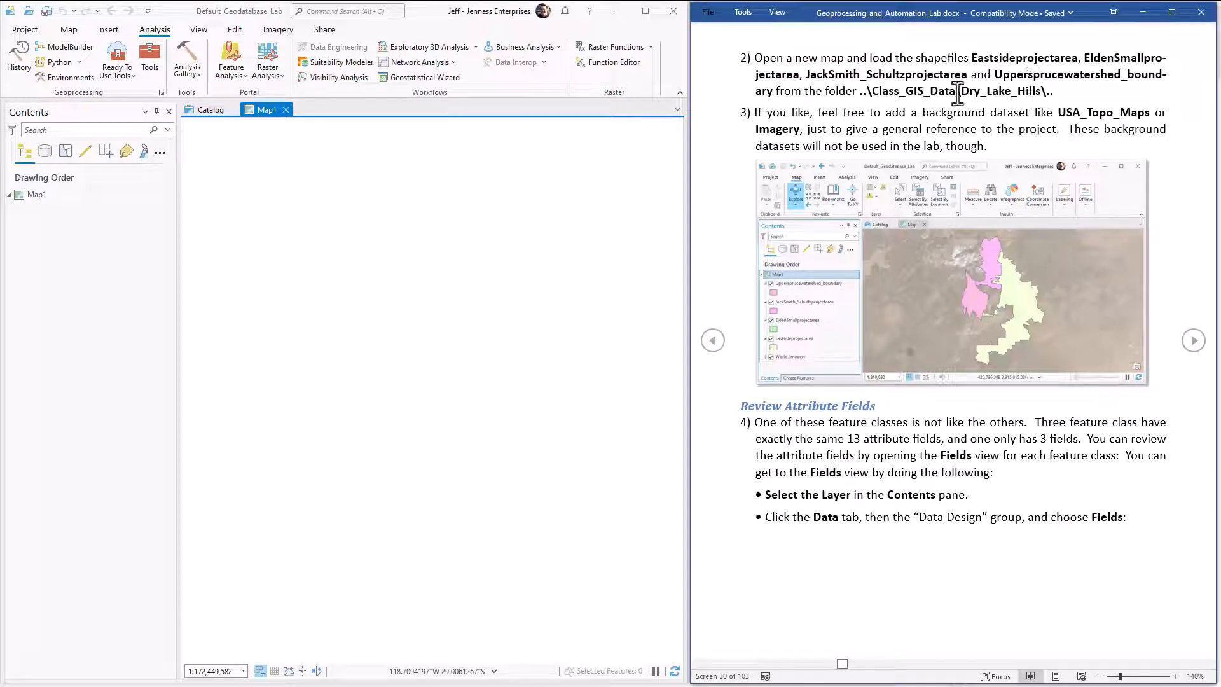
{"action": "left_click_drag", "start_coordinate": [960, 93], "coordinate": [1046, 93]}
{"action": "left_click", "coordinate": [335, 245]}
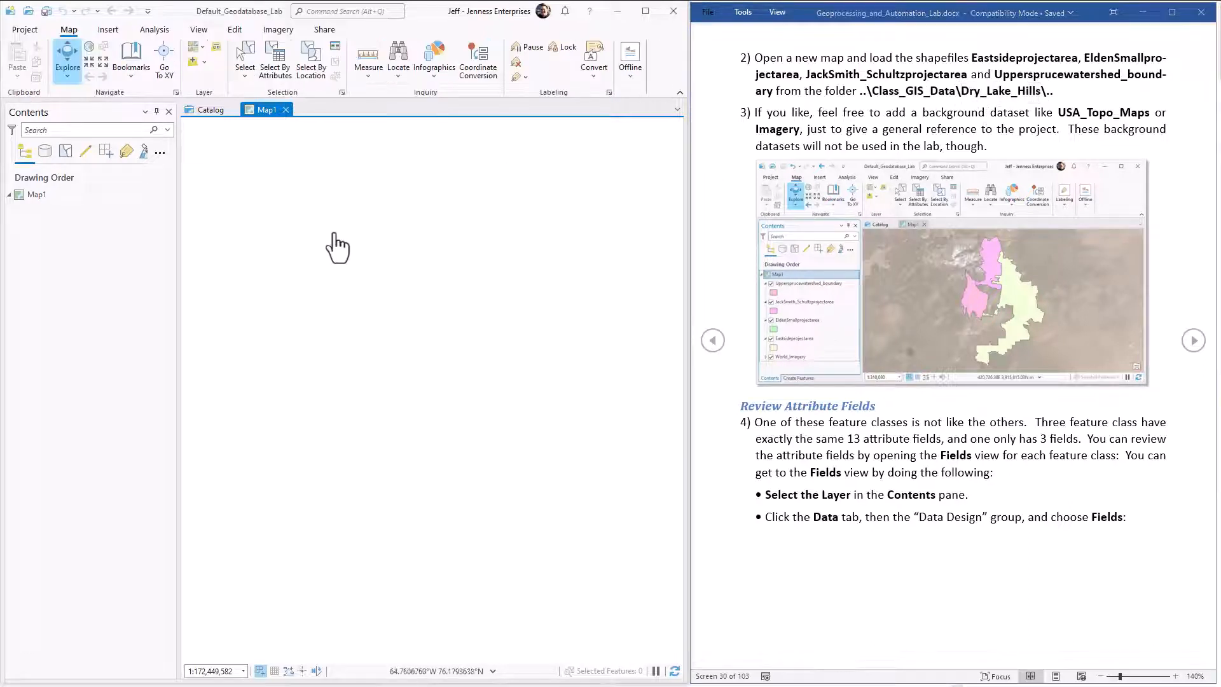
{"action": "left_click", "coordinate": [192, 61]}
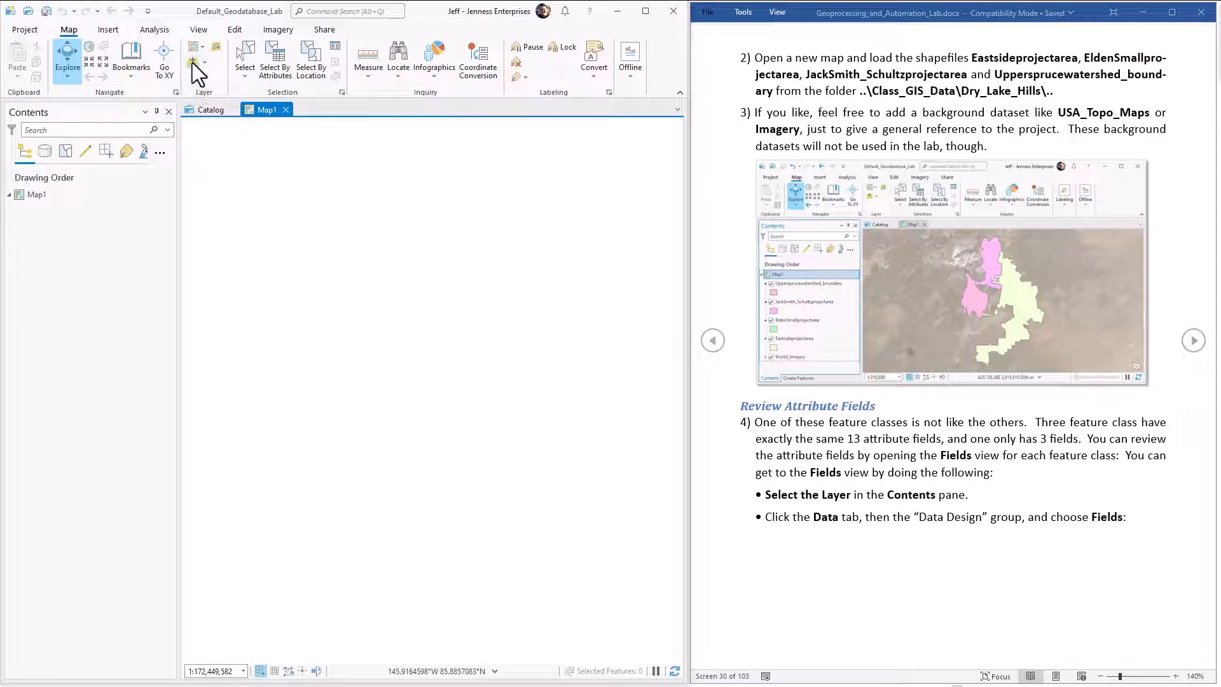
{"action": "scroll", "coordinate": [440, 352], "scroll_direction": "down", "scroll_amount": 1}
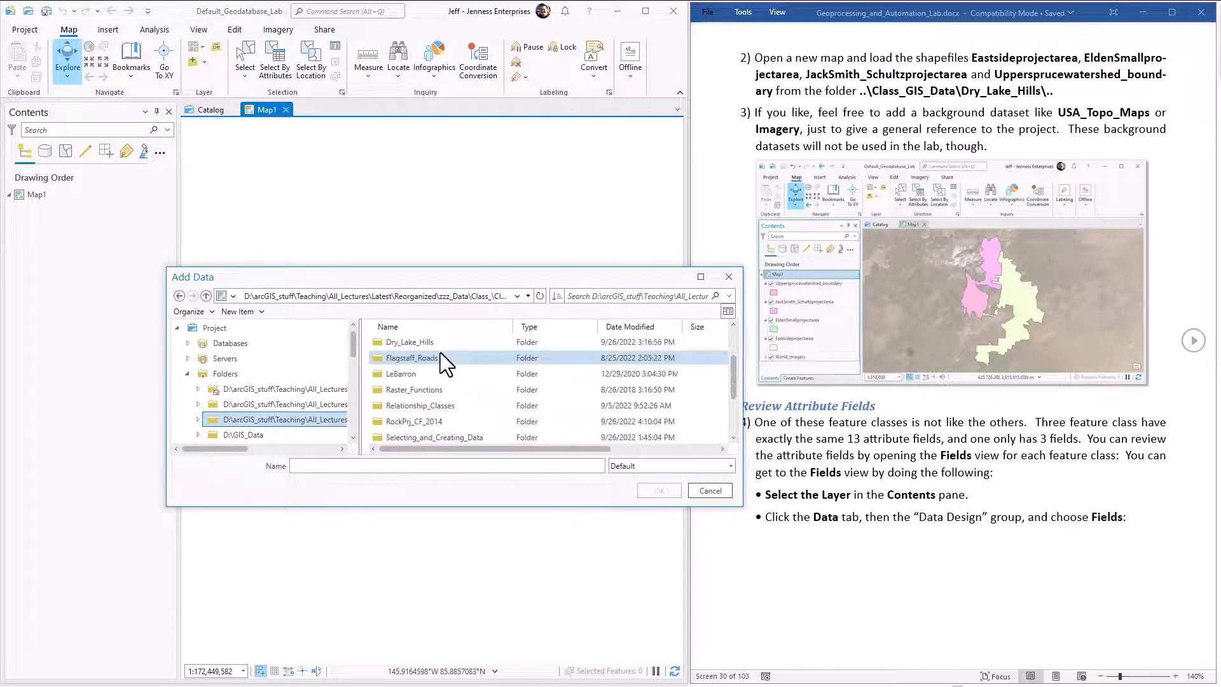
{"action": "left_click", "coordinate": [434, 342]}
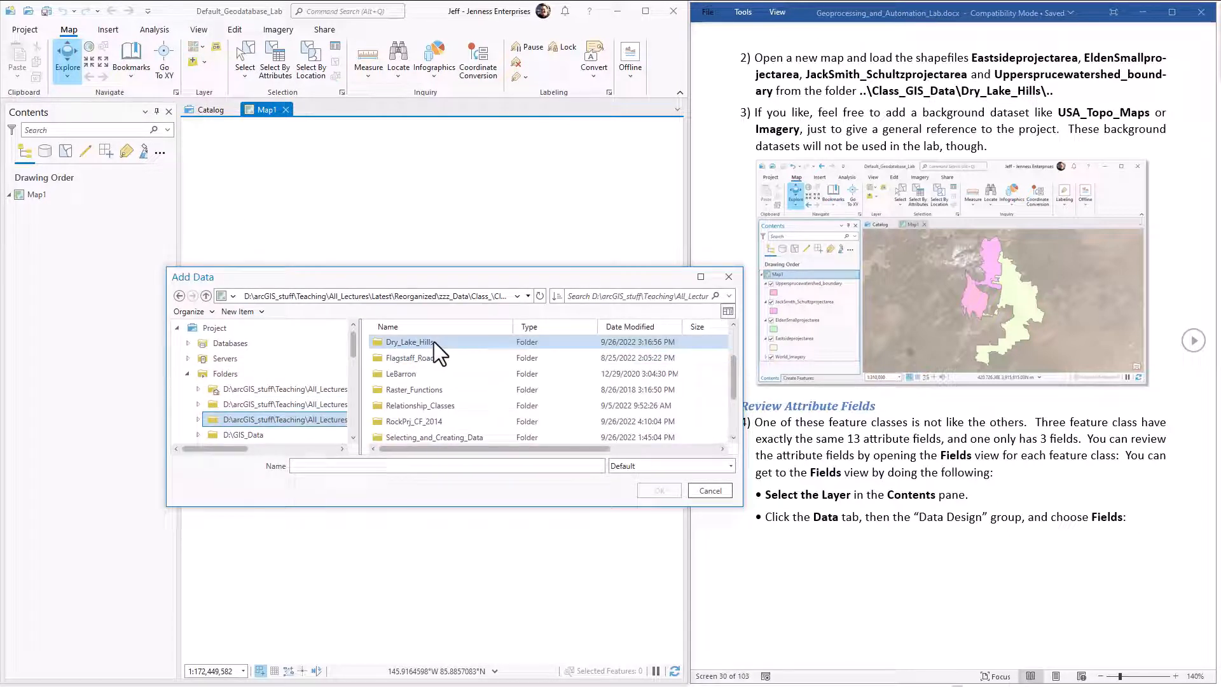
{"action": "double_click", "coordinate": [434, 342]}
{"action": "left_click_drag", "start_coordinate": [433, 341], "coordinate": [436, 375]}
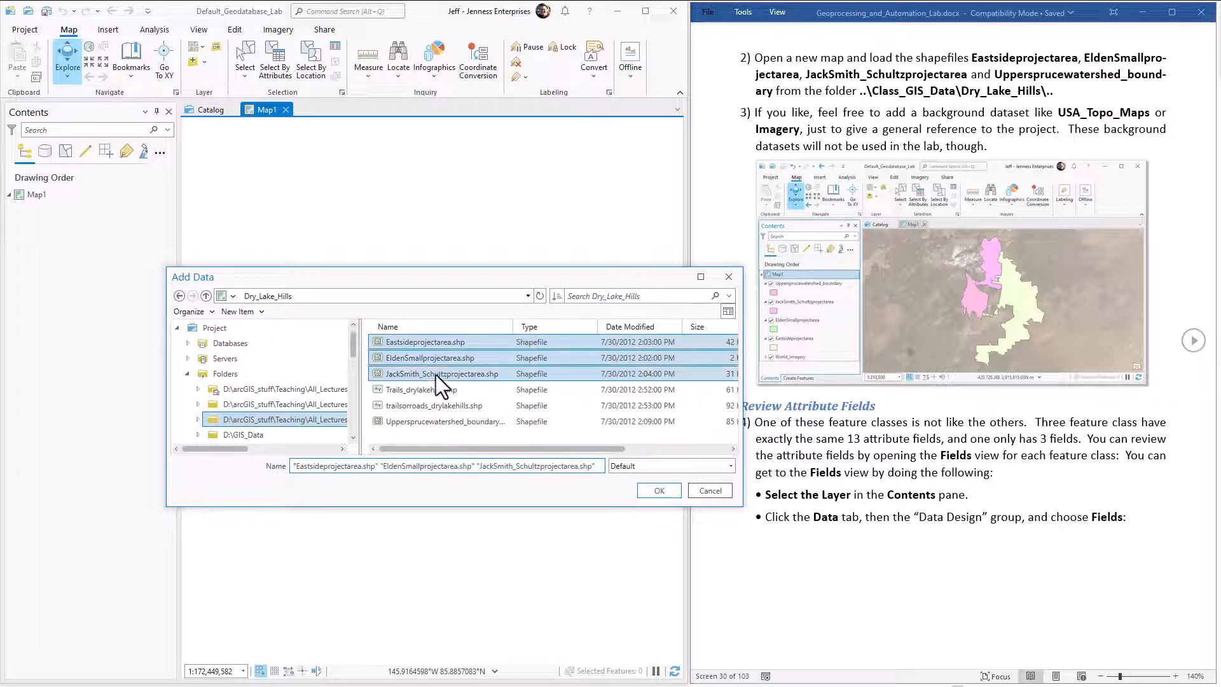
{"action": "left_click", "coordinate": [445, 420], "text": "ctrl"}
{"action": "left_click", "coordinate": [655, 489]}
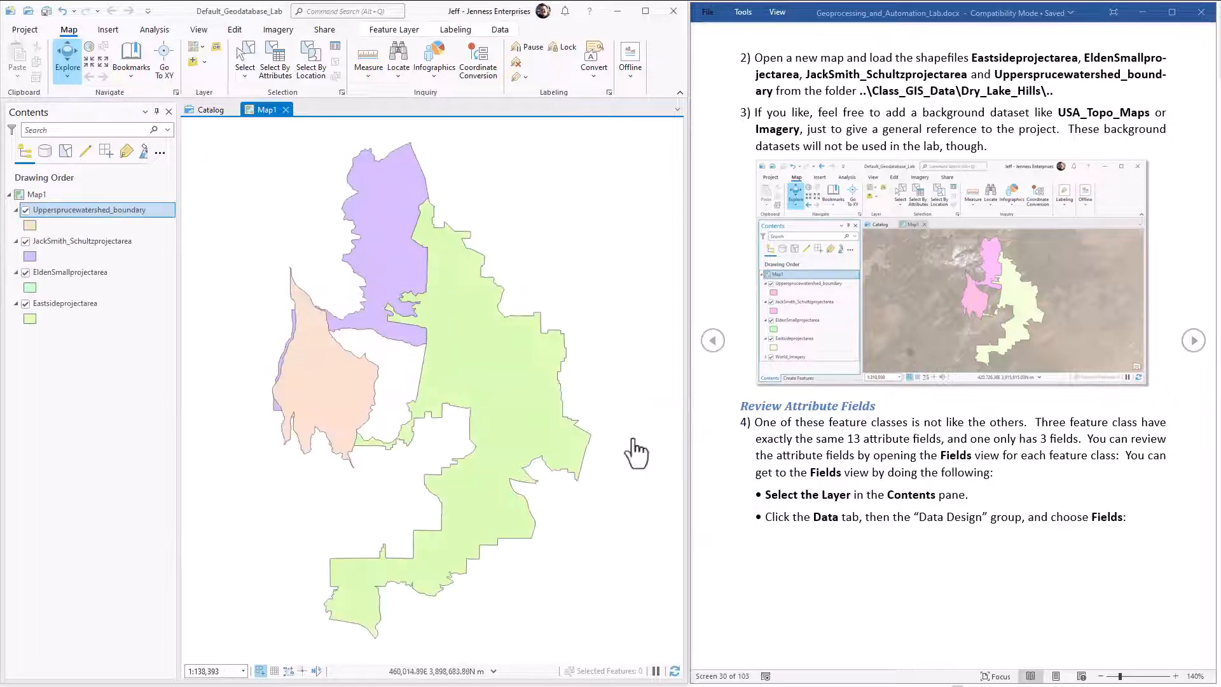
- Add the NatGeo_World_Map service from the server.arcgisonline.com connection to the map as a background layer
{"action": "left_click", "coordinate": [1193, 340]}
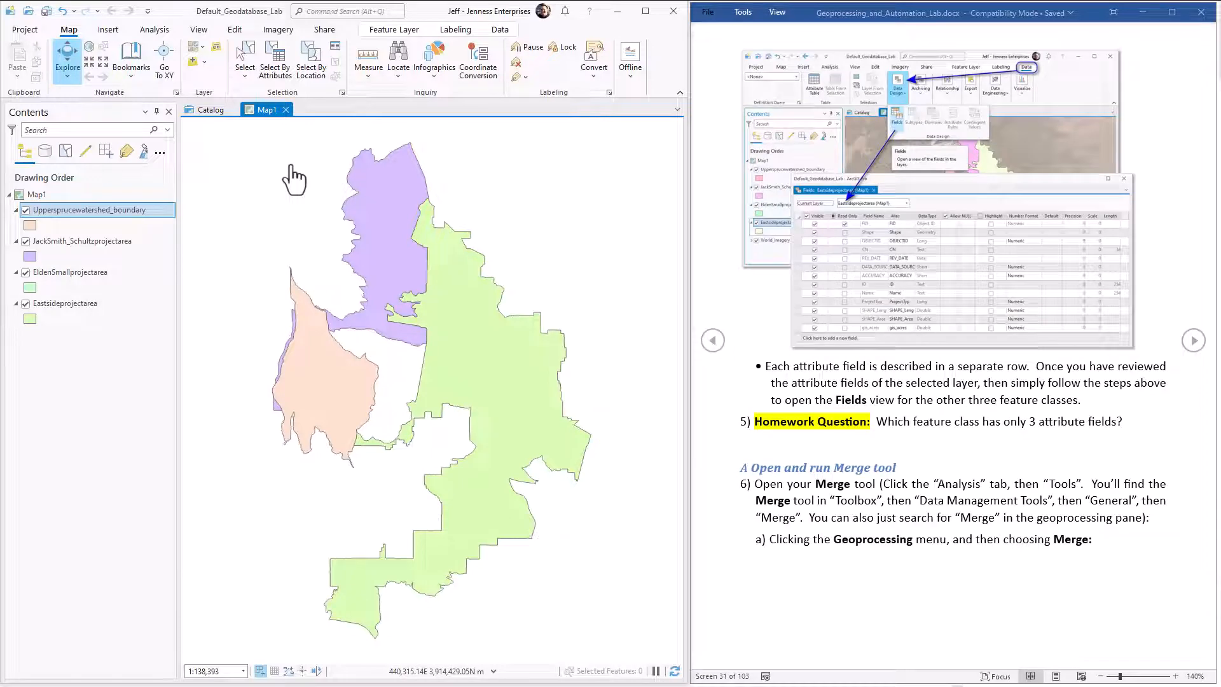
{"action": "left_click", "coordinate": [204, 62]}
{"action": "left_click", "coordinate": [209, 88]}
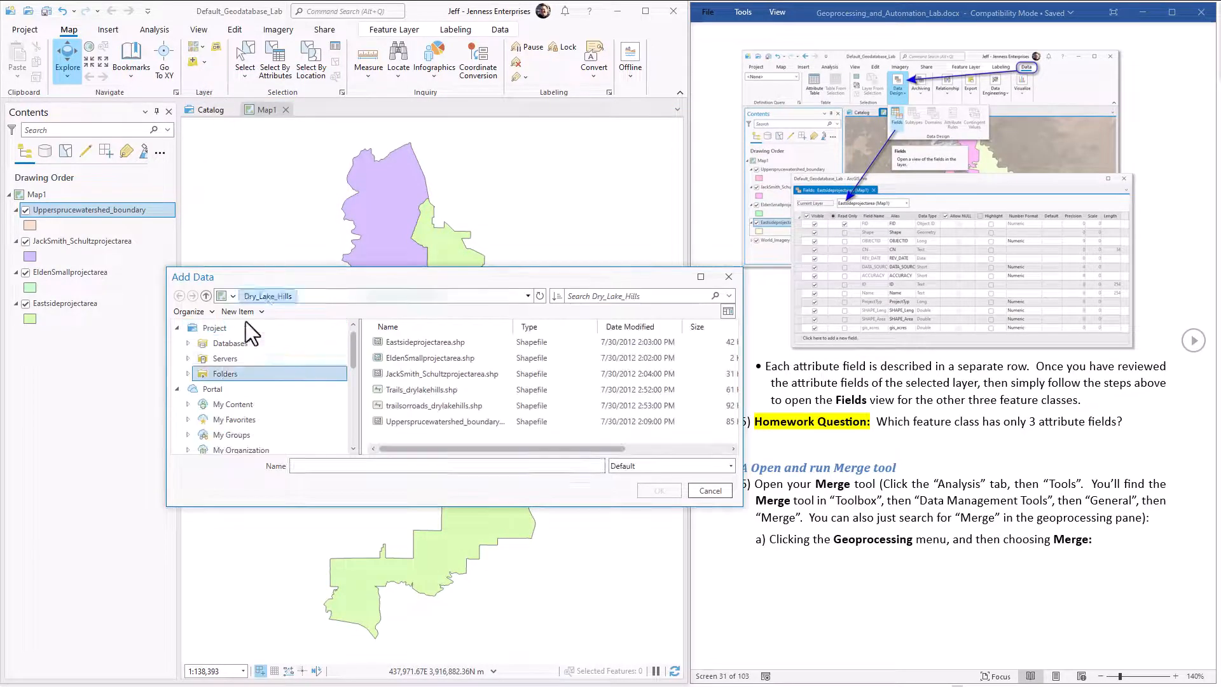
{"action": "left_click", "coordinate": [253, 358]}
{"action": "double_click", "coordinate": [387, 343]}
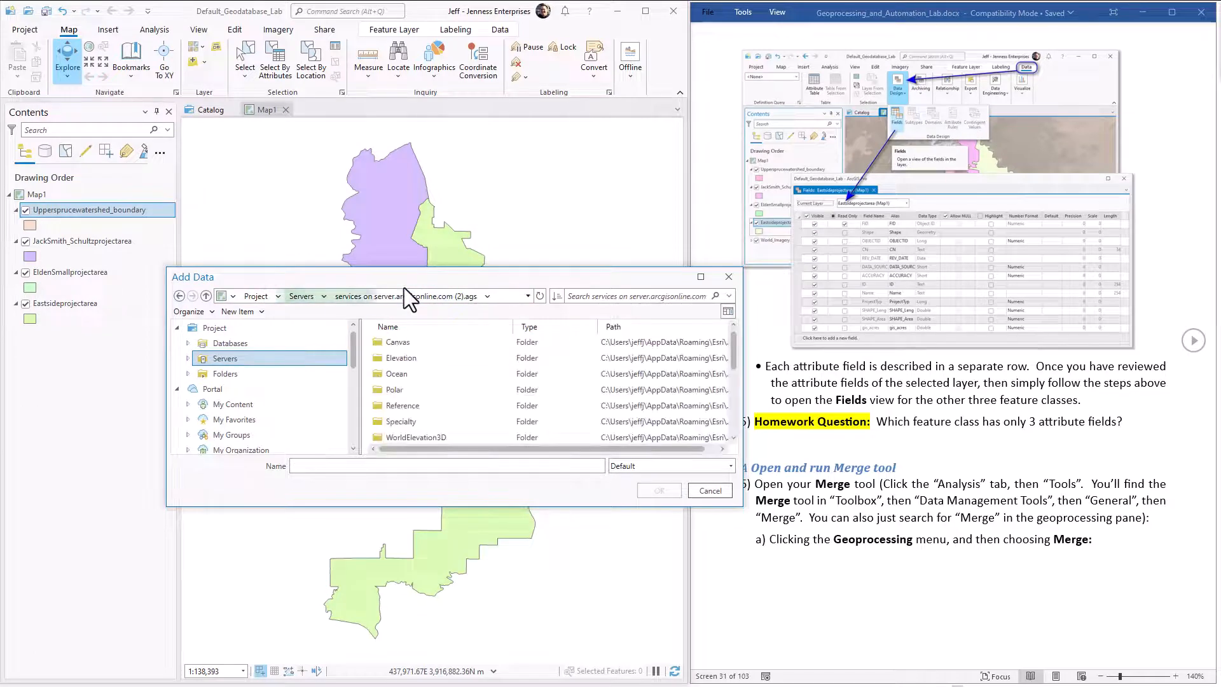
{"action": "left_click_drag", "start_coordinate": [733, 352], "coordinate": [737, 383]}
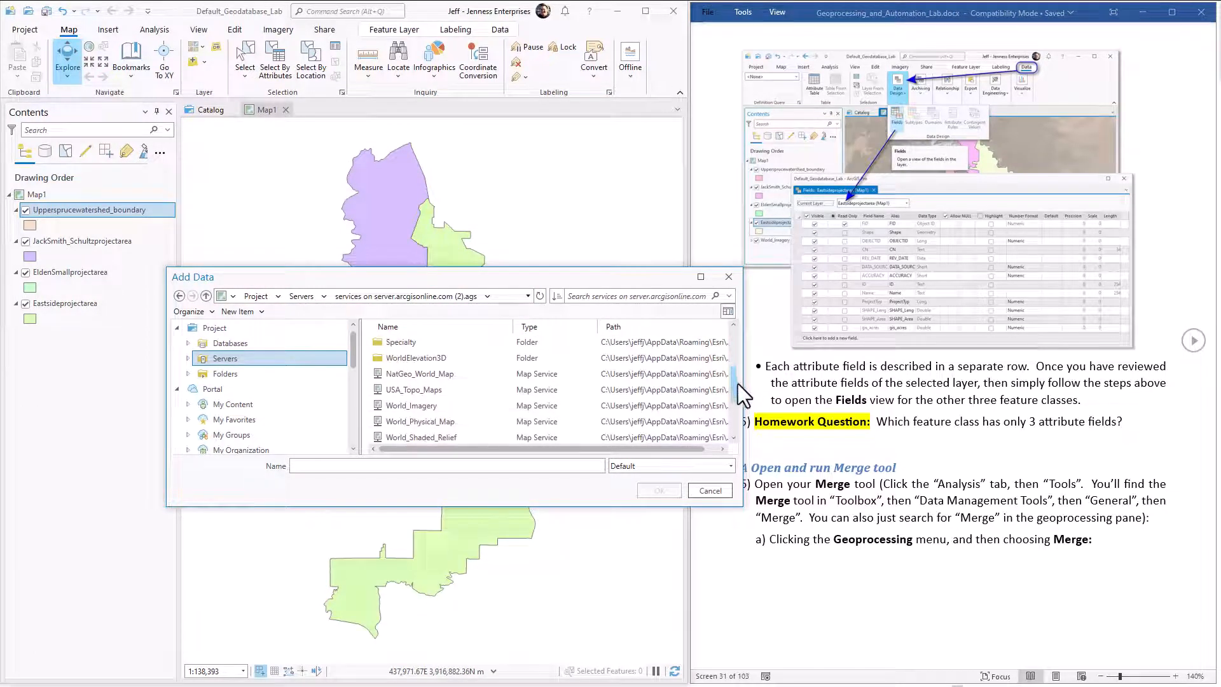
{"action": "left_click", "coordinate": [511, 372]}
{"action": "left_click", "coordinate": [661, 492]}
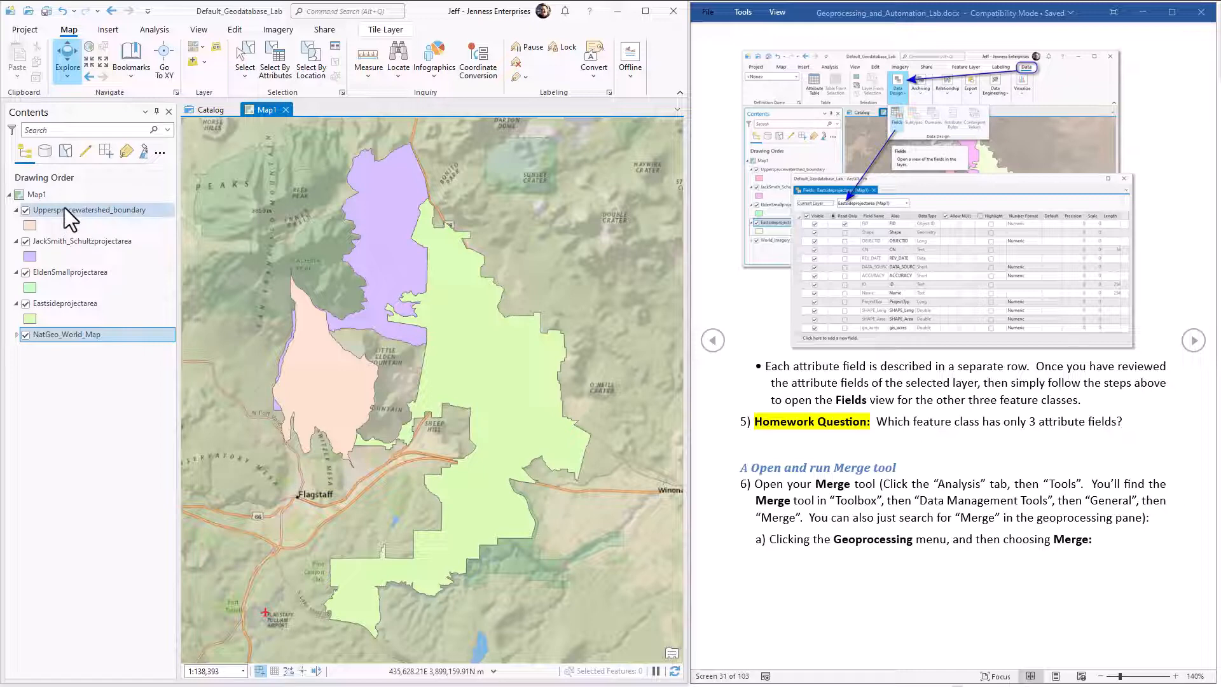
- Review the attribute columns of the Eastsideprojectarea layer in its attribute table, and close the table
{"action": "left_click", "coordinate": [113, 307]}
{"action": "right_click", "coordinate": [113, 307]}
{"action": "left_click", "coordinate": [162, 357]}
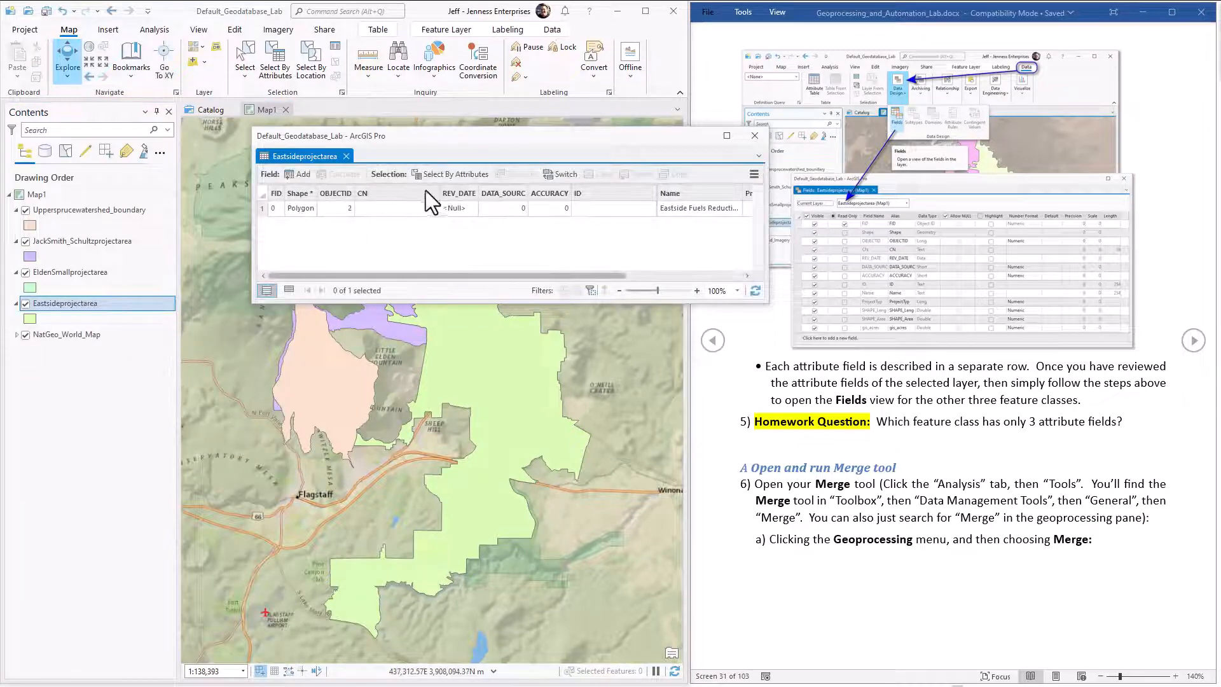
{"action": "mouse_move", "coordinate": [589, 275]}
{"action": "left_mouse_down"}
{"action": "mouse_move", "coordinate": [718, 269]}
{"action": "mouse_move", "coordinate": [605, 275]}
{"action": "left_mouse_up"}
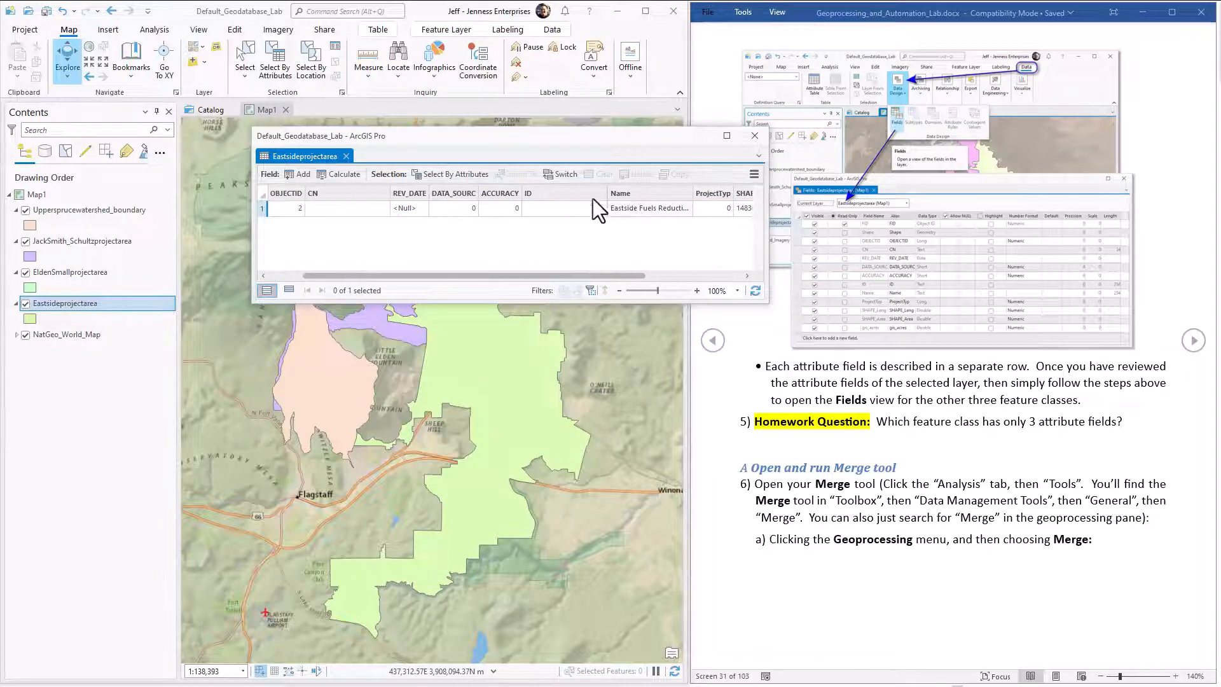
{"action": "left_click", "coordinate": [752, 136]}
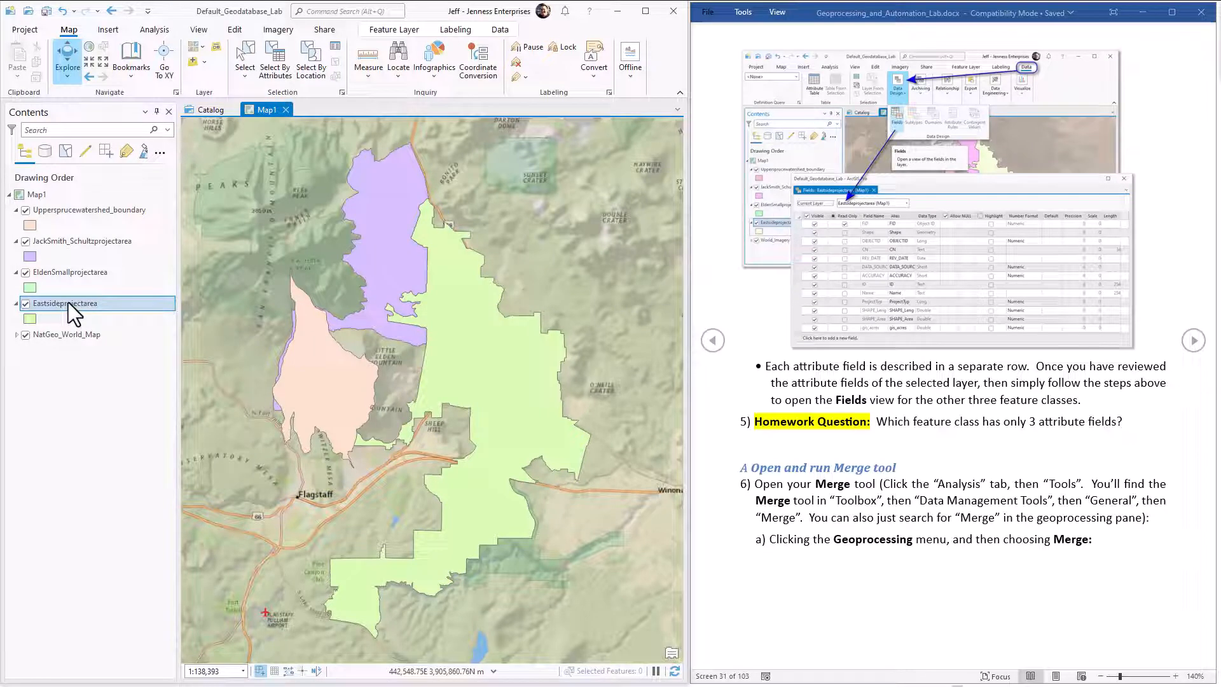
- Review the attribute fields of Eastsideprojectarea in the Fields view for the homework question, and close the view
{"action": "left_click", "coordinate": [500, 32]}
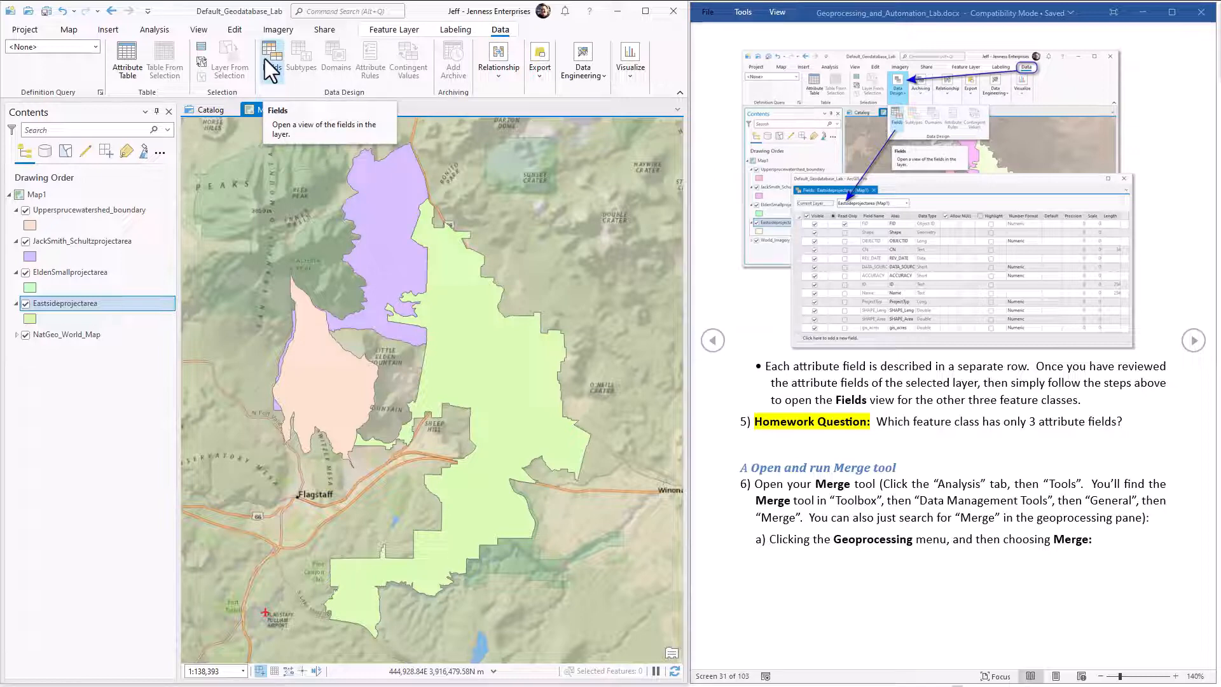
{"action": "left_click", "coordinate": [265, 59]}
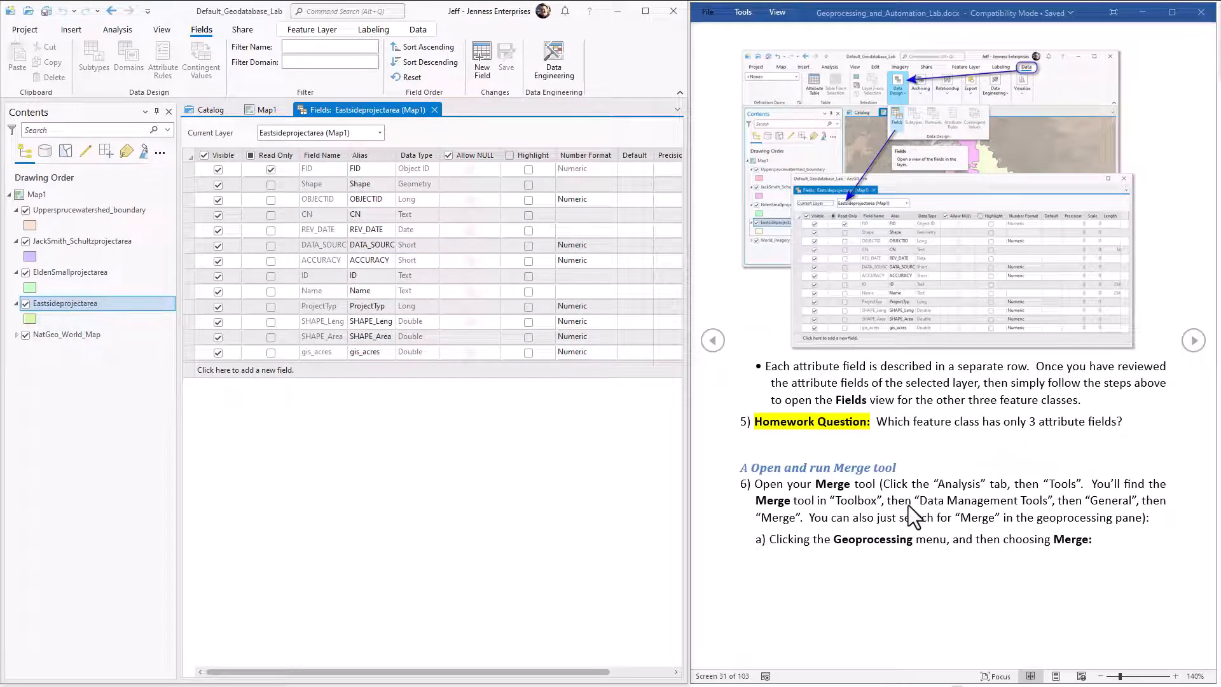
{"action": "left_click", "coordinate": [972, 429]}
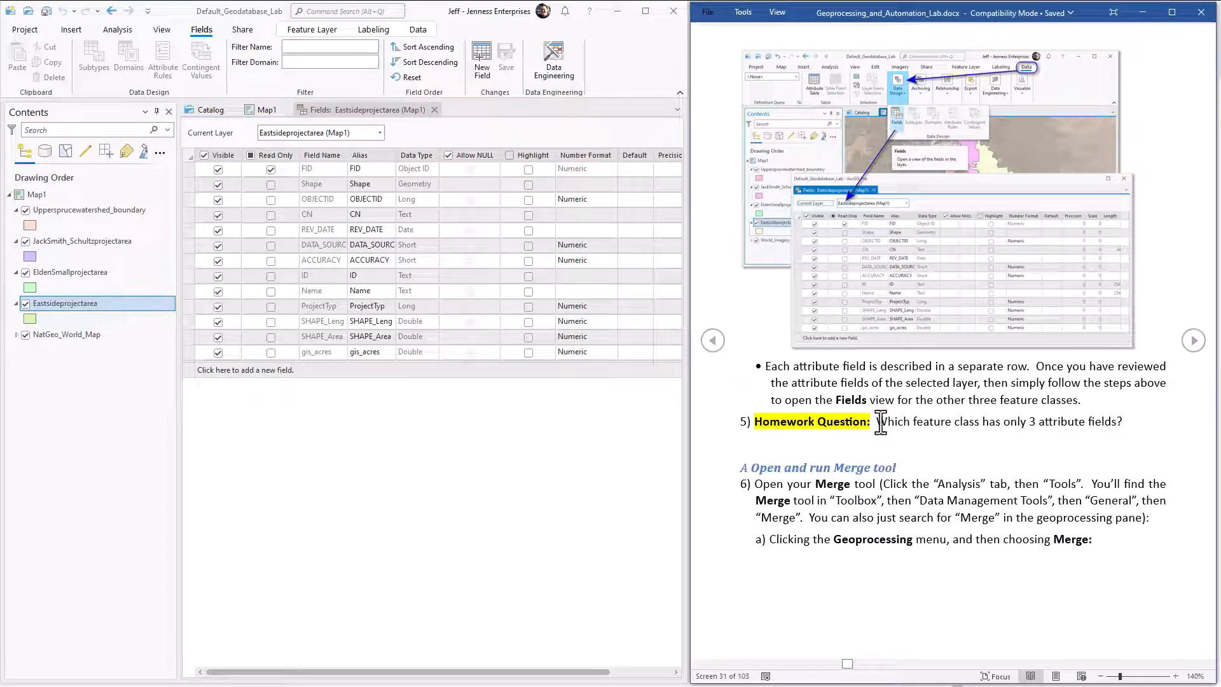
{"action": "left_click_drag", "start_coordinate": [877, 421], "coordinate": [1119, 420]}
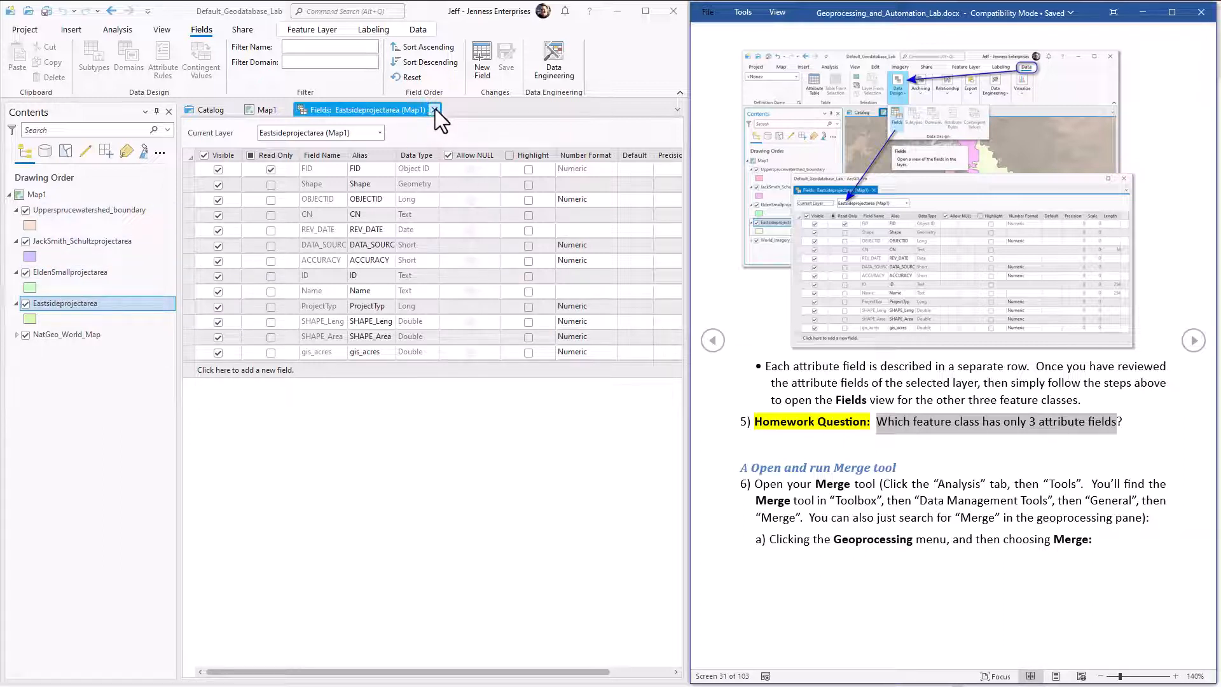
{"action": "left_click", "coordinate": [435, 109]}
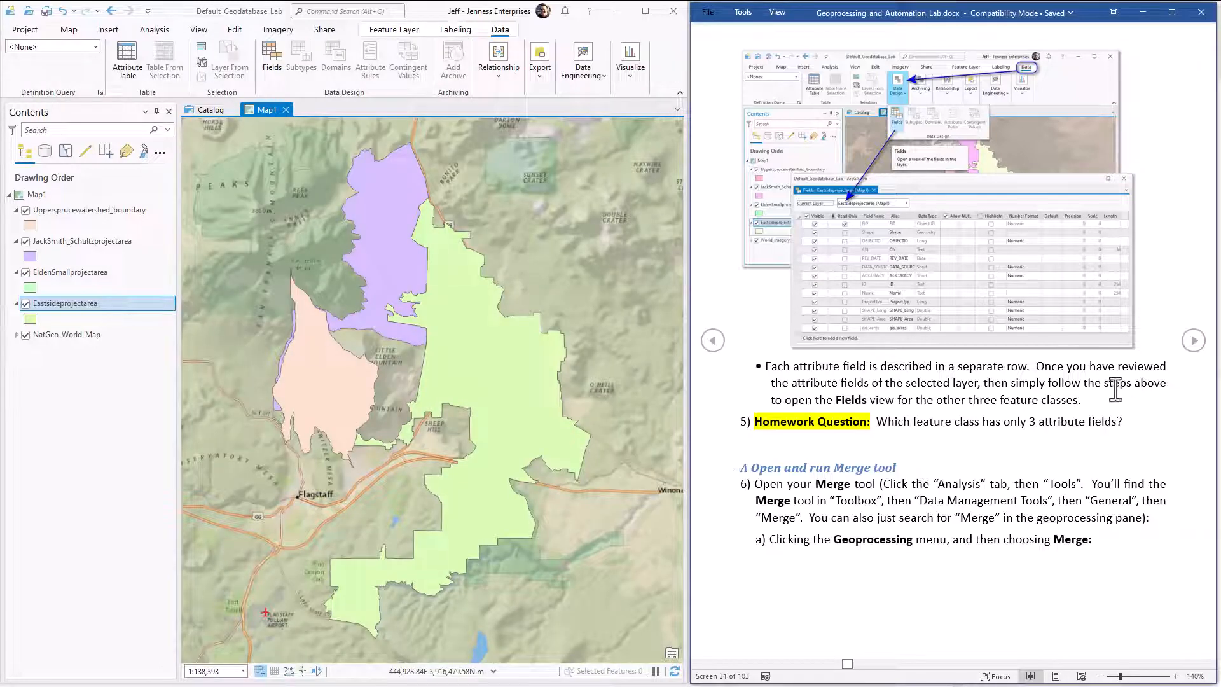
- Open the Merge geoprocessing tool from the General toolset of the Data Management Tools
{"action": "left_click", "coordinate": [1193, 340]}
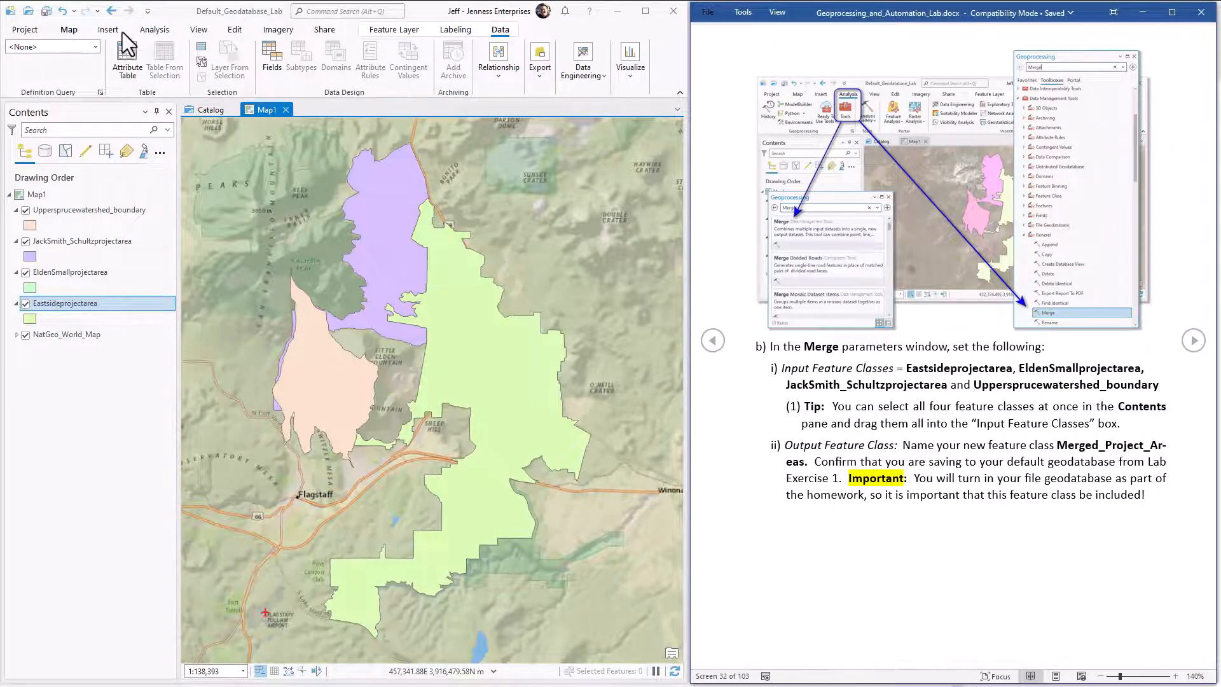
{"action": "left_click", "coordinate": [154, 32]}
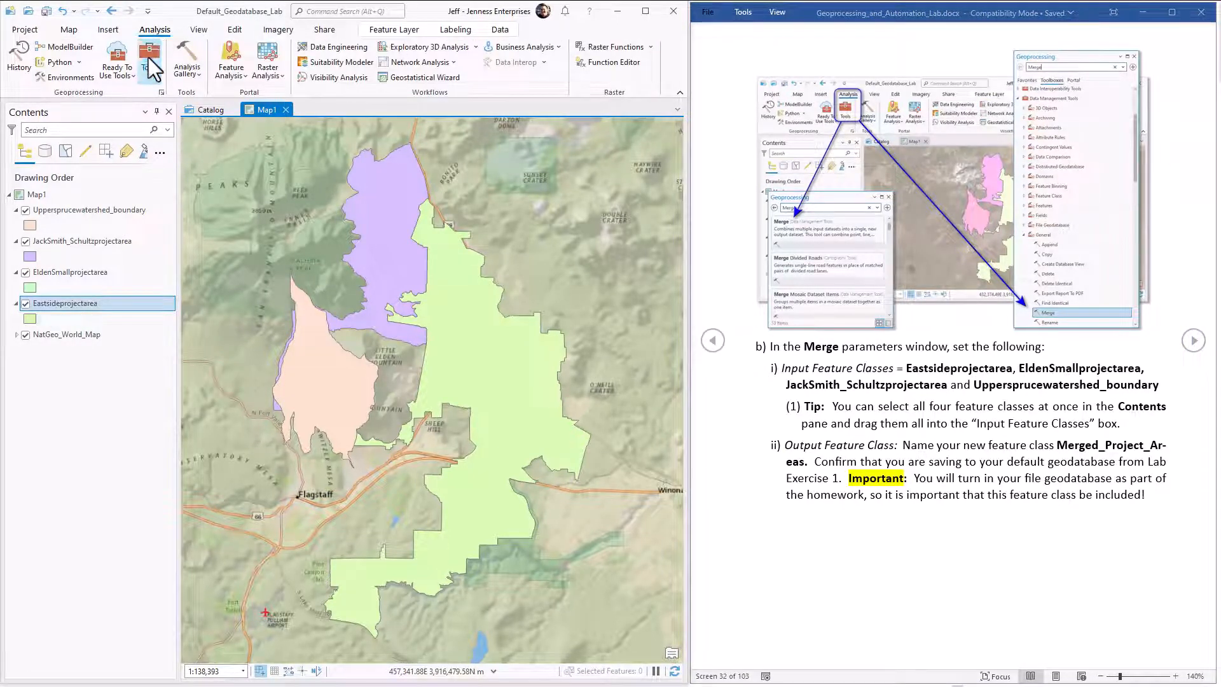
{"action": "left_click", "coordinate": [148, 64]}
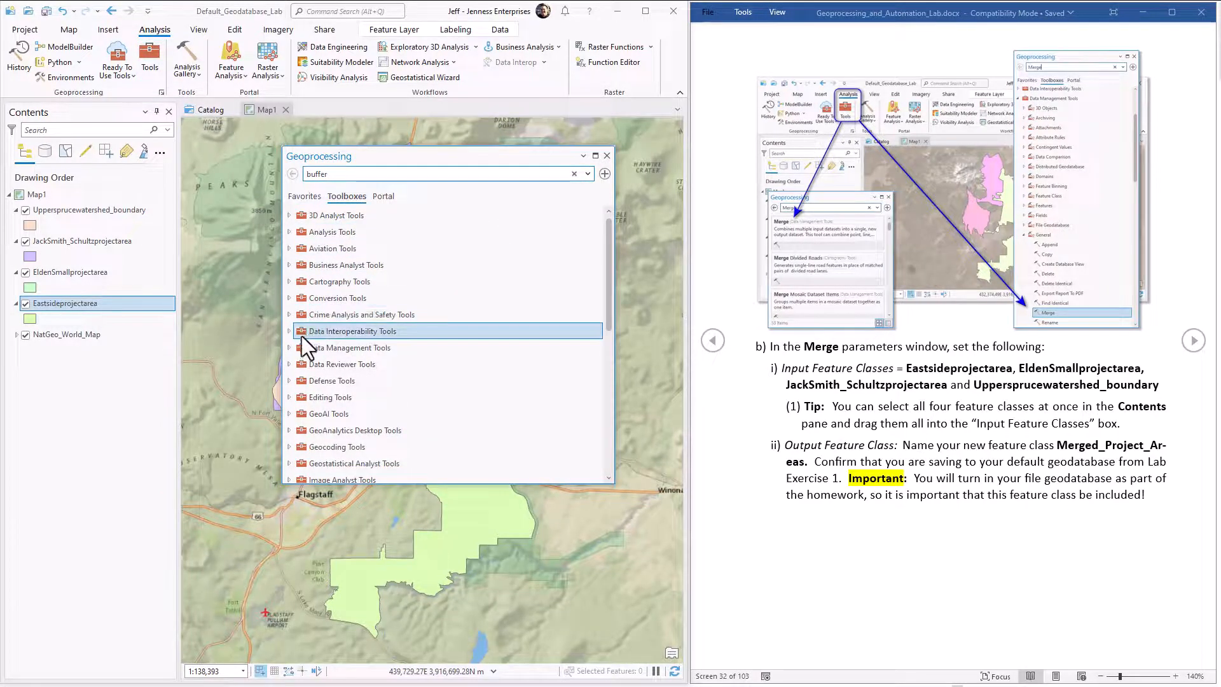
{"action": "left_click", "coordinate": [290, 347]}
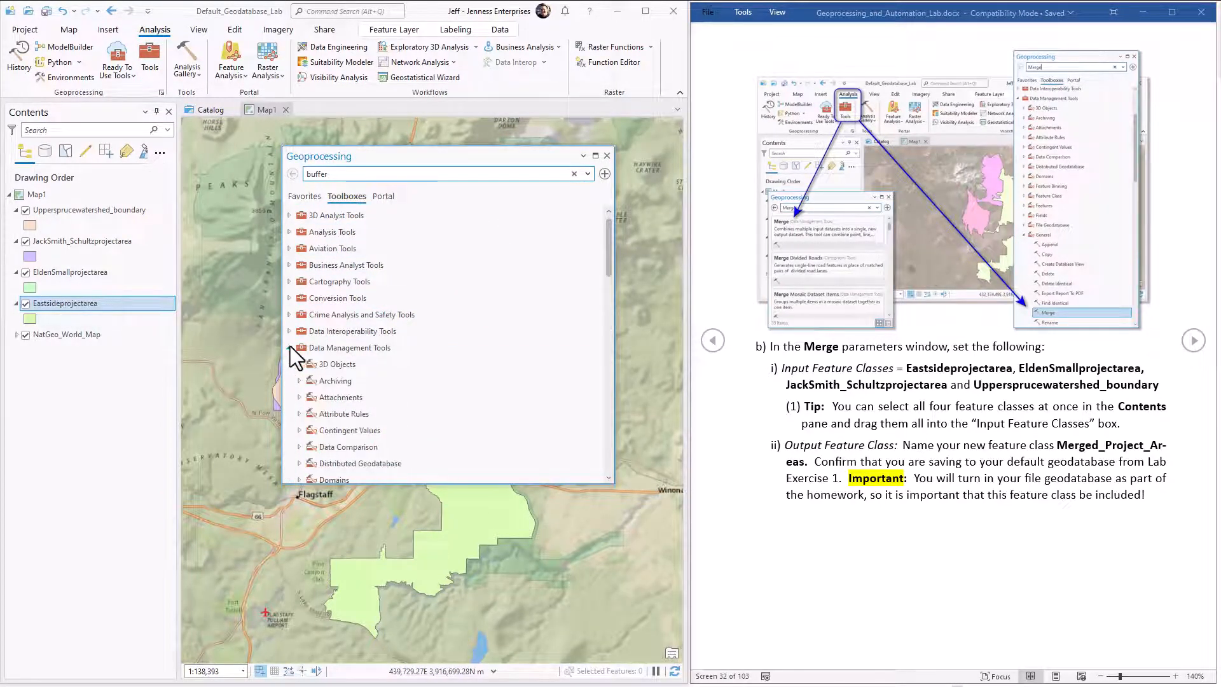
{"action": "scroll", "coordinate": [399, 303], "scroll_direction": "down", "scroll_amount": 5}
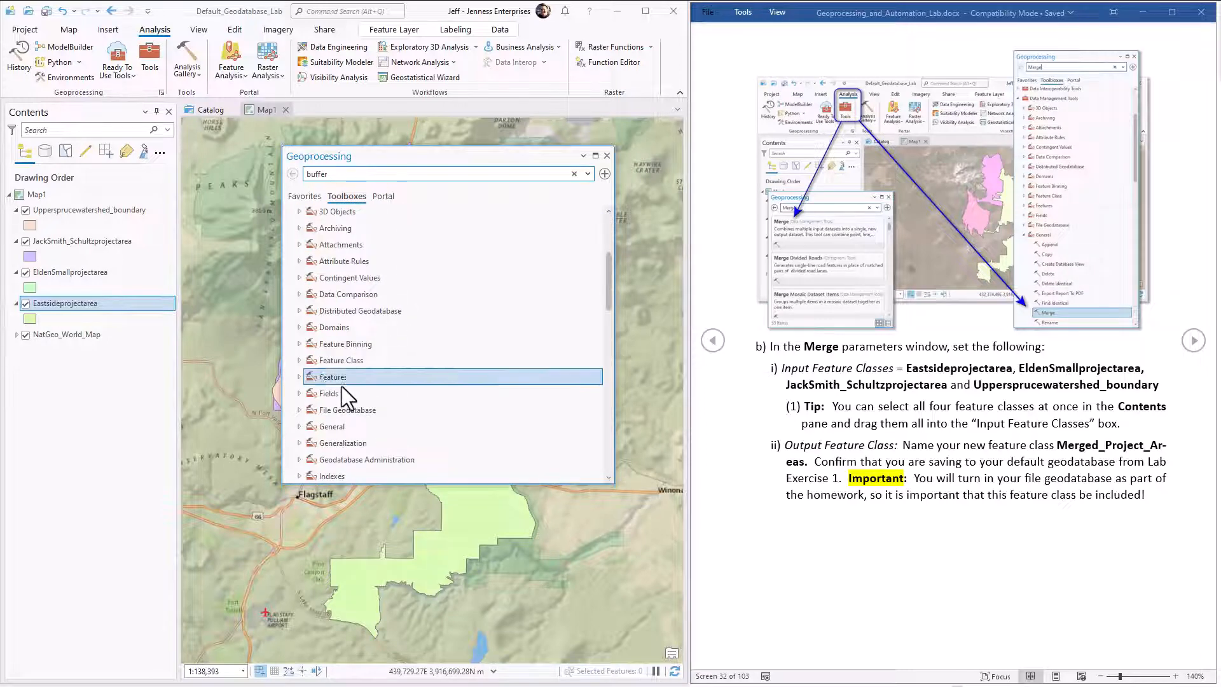
{"action": "left_click", "coordinate": [299, 426]}
{"action": "scroll", "coordinate": [448, 356], "scroll_direction": "down", "scroll_amount": 3}
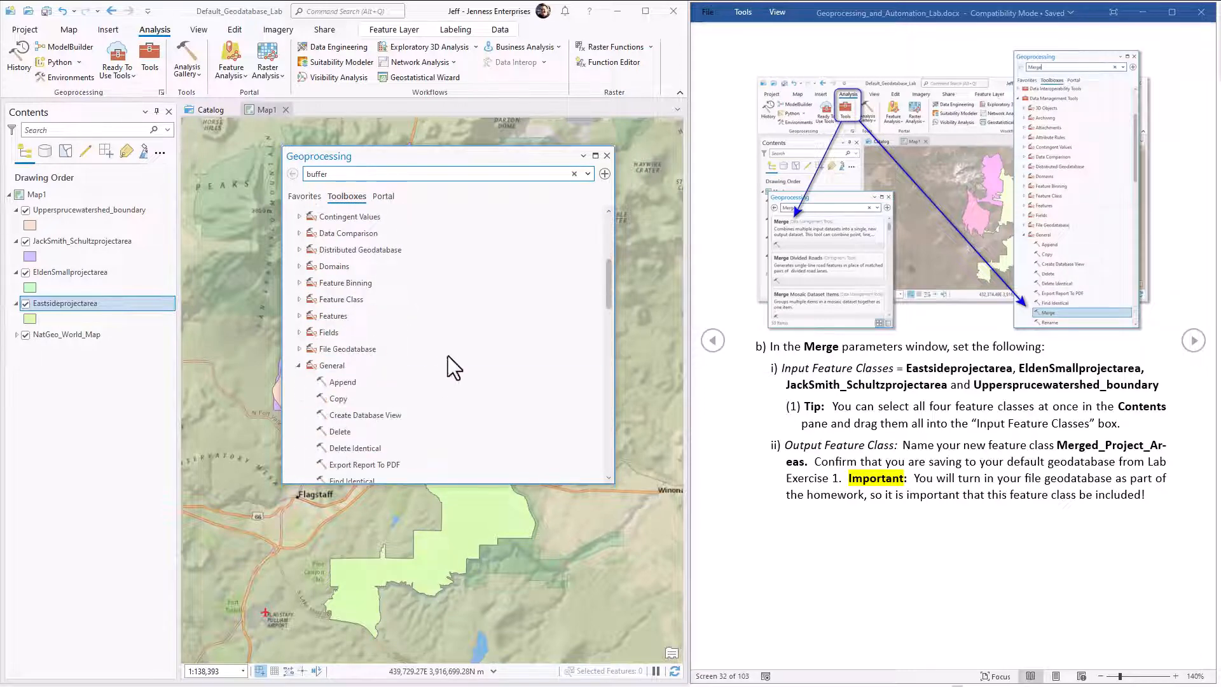
{"action": "left_click", "coordinate": [350, 437]}
{"action": "double_click", "coordinate": [350, 436]}
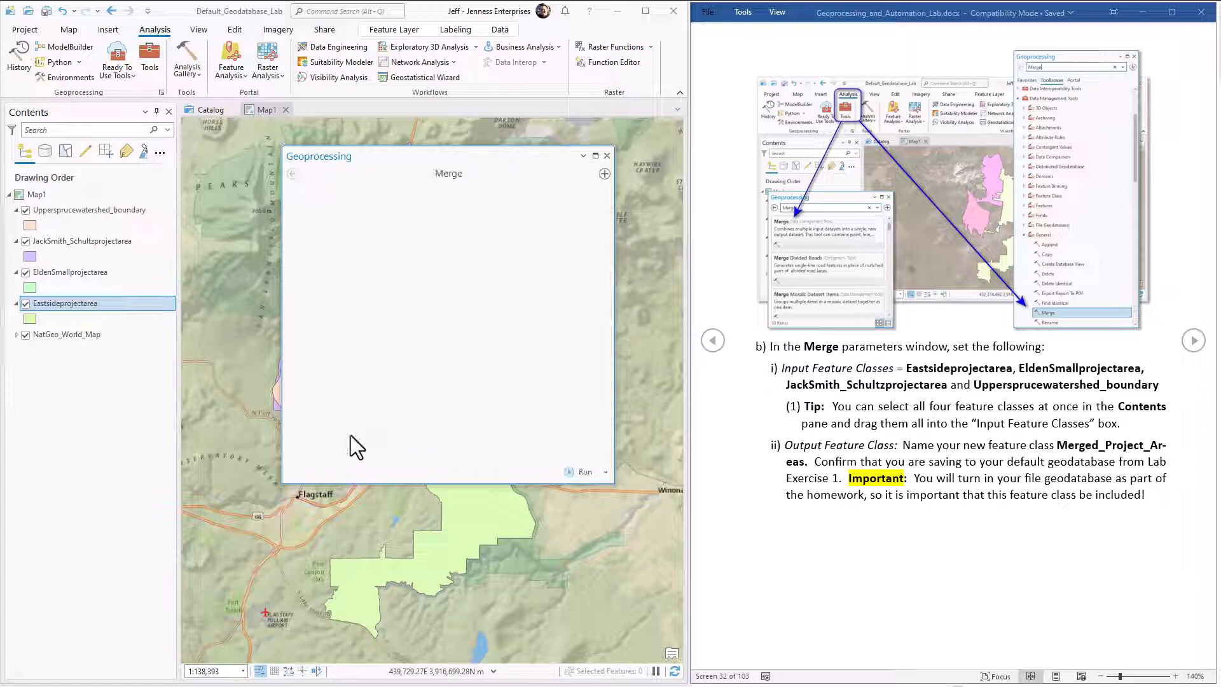
{"action": "left_click", "coordinate": [292, 174]}
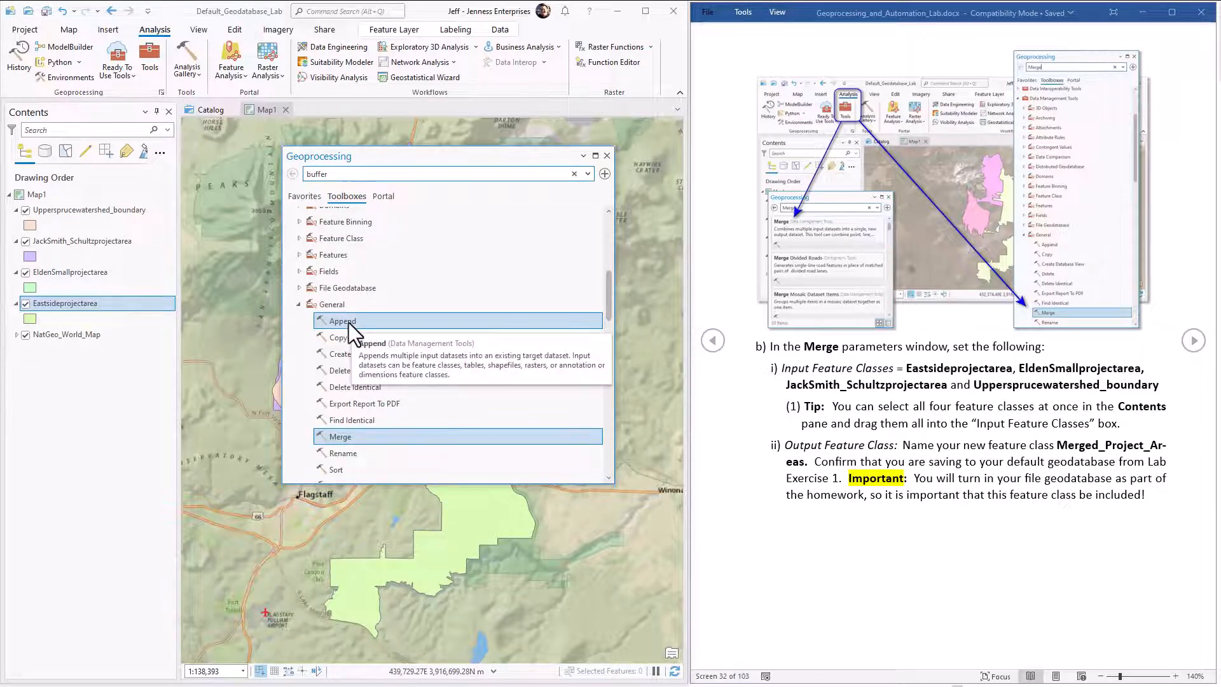
{"action": "double_click", "coordinate": [357, 438]}
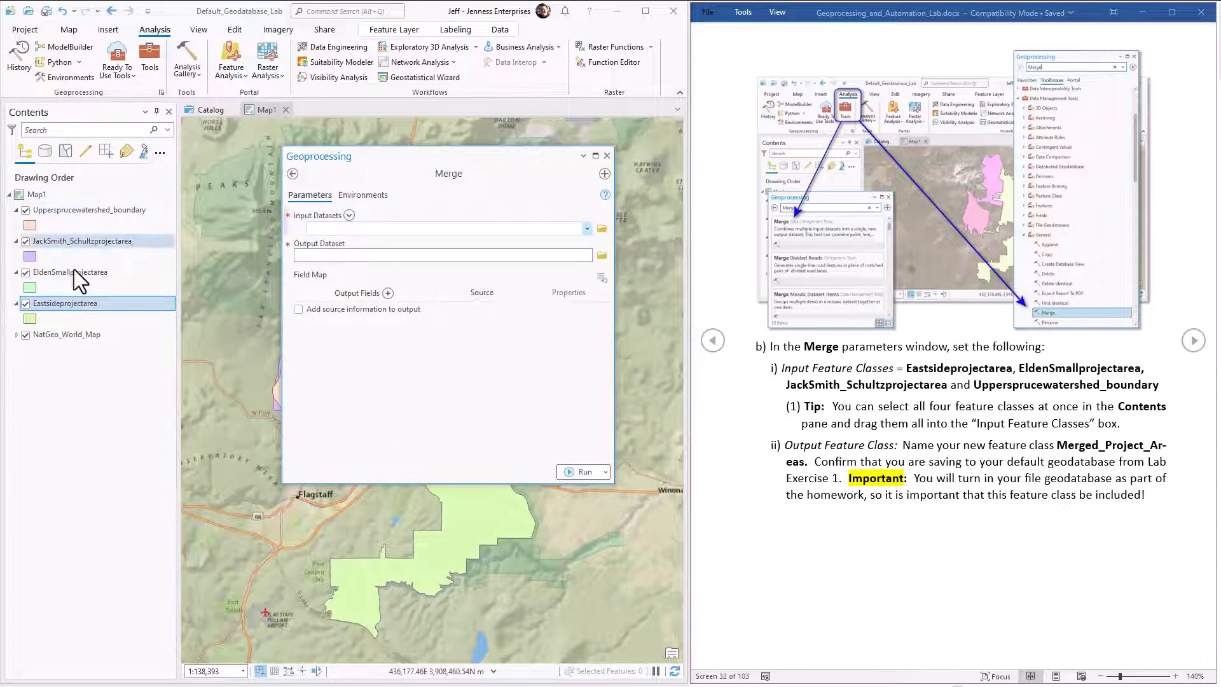
- Set all four project boundary layers, from Uppersprucewatershed_boundary to Eastsideprojectarea, as Merge input datasets, and advance the lab instructions to the next page
{"action": "left_click", "coordinate": [67, 209]}
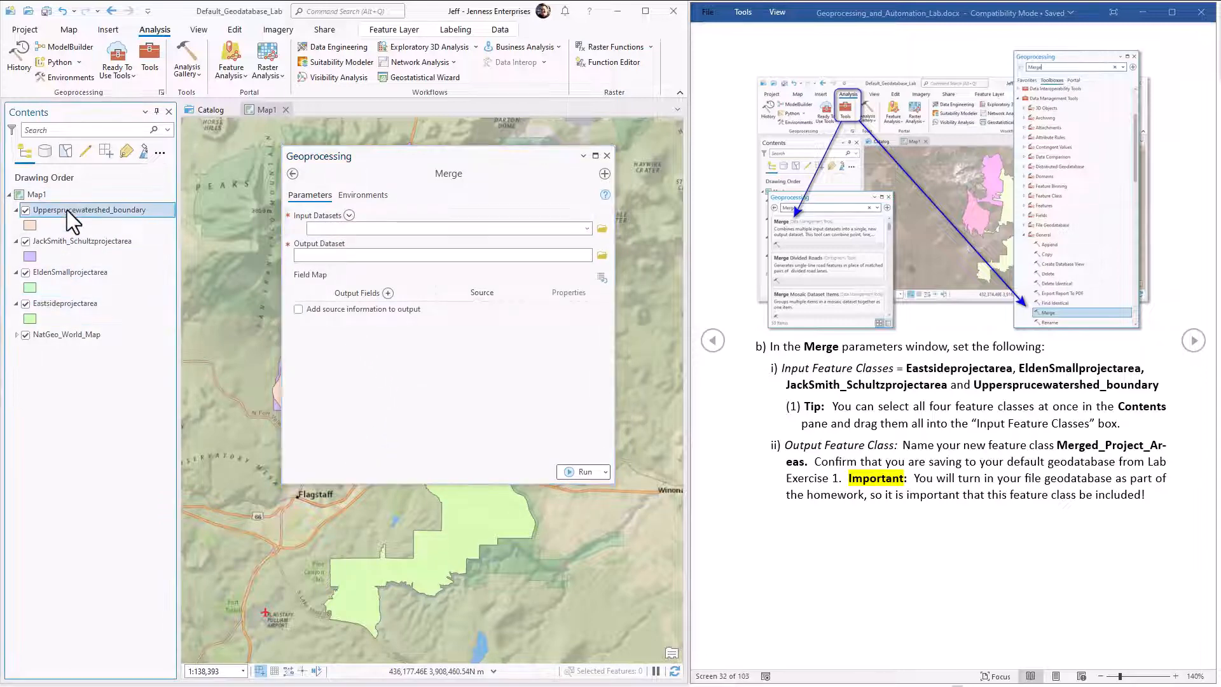
{"action": "left_click", "coordinate": [73, 303], "text": "shift"}
{"action": "left_click_drag", "start_coordinate": [65, 218], "coordinate": [383, 232]}
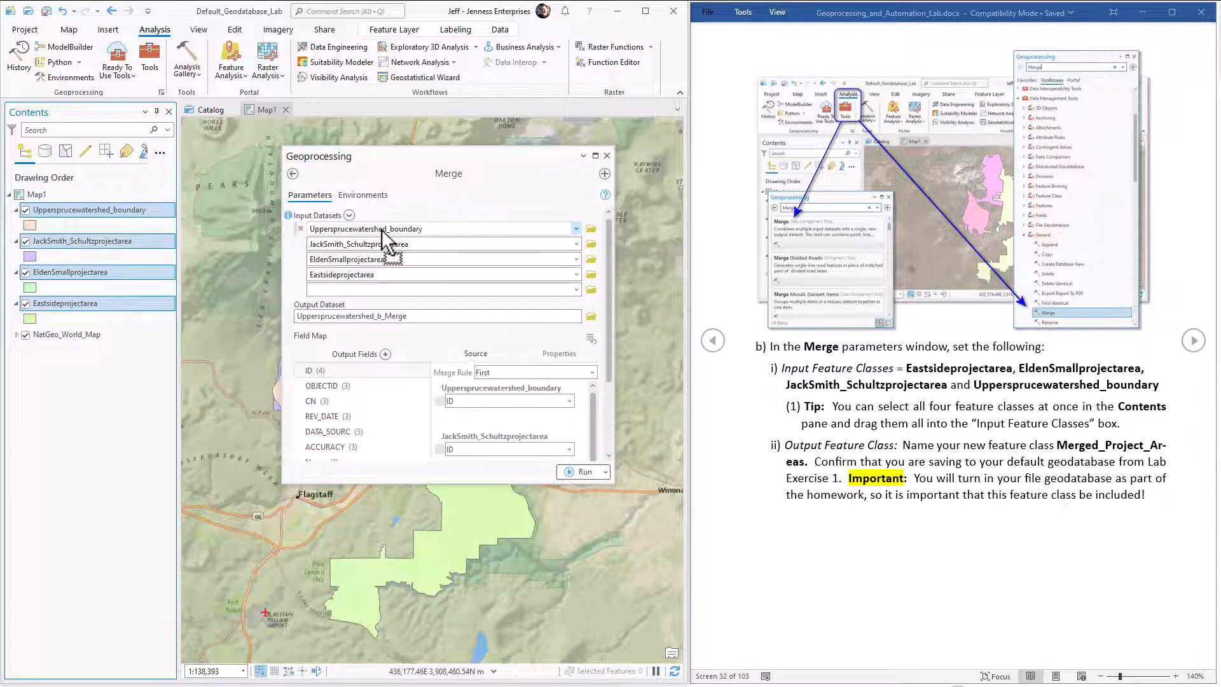
{"action": "left_click", "coordinate": [1194, 341]}
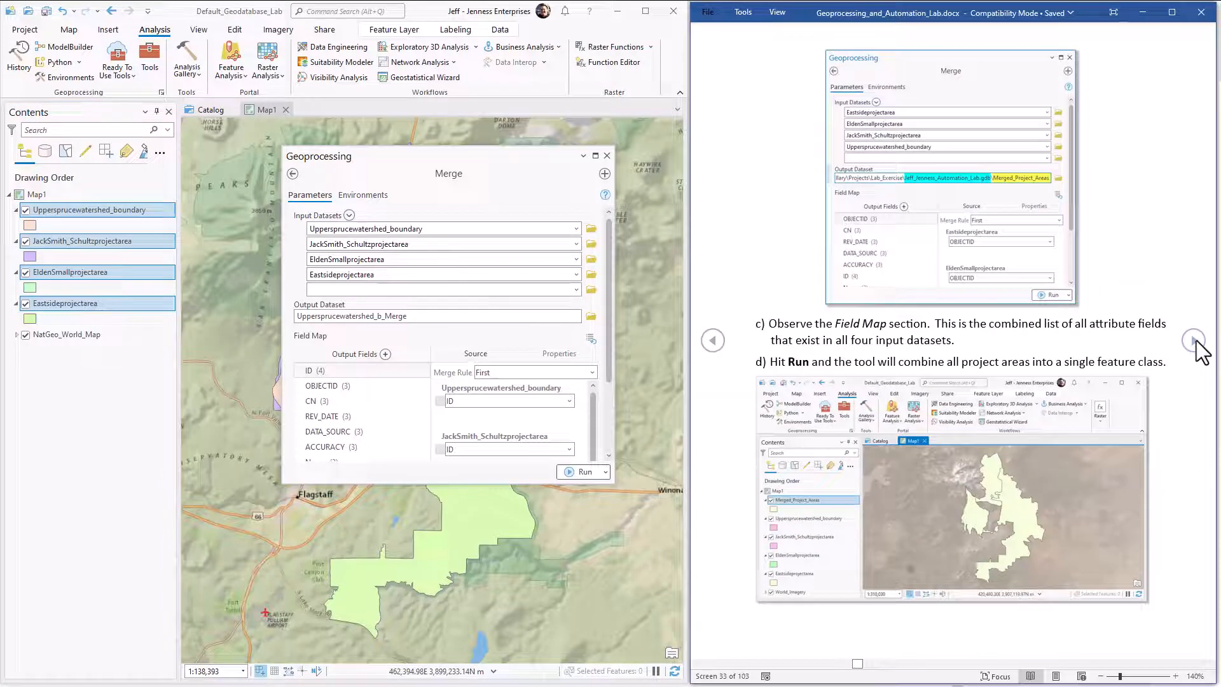
- Return to the previous lab instruction page and name the Merge output dataset Merged_Project_Areas, checking that it saves to the default geodatabase
{"action": "left_click", "coordinate": [710, 340]}
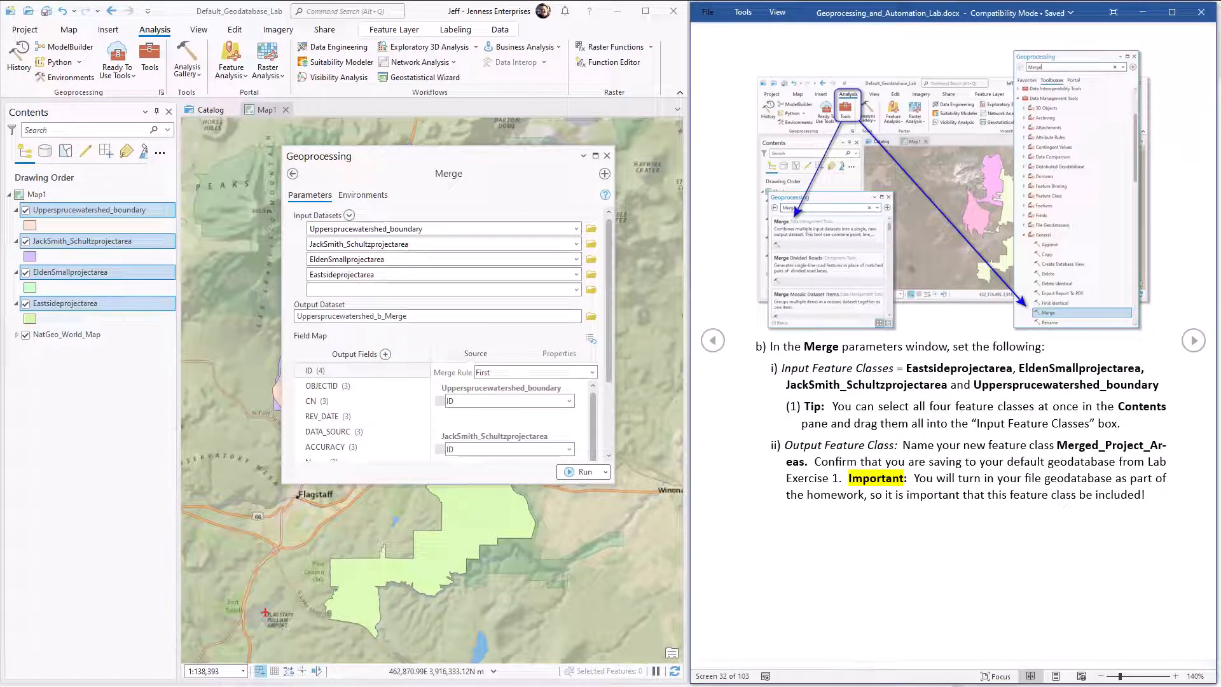
{"action": "left_click_drag", "start_coordinate": [1057, 445], "coordinate": [808, 468]}
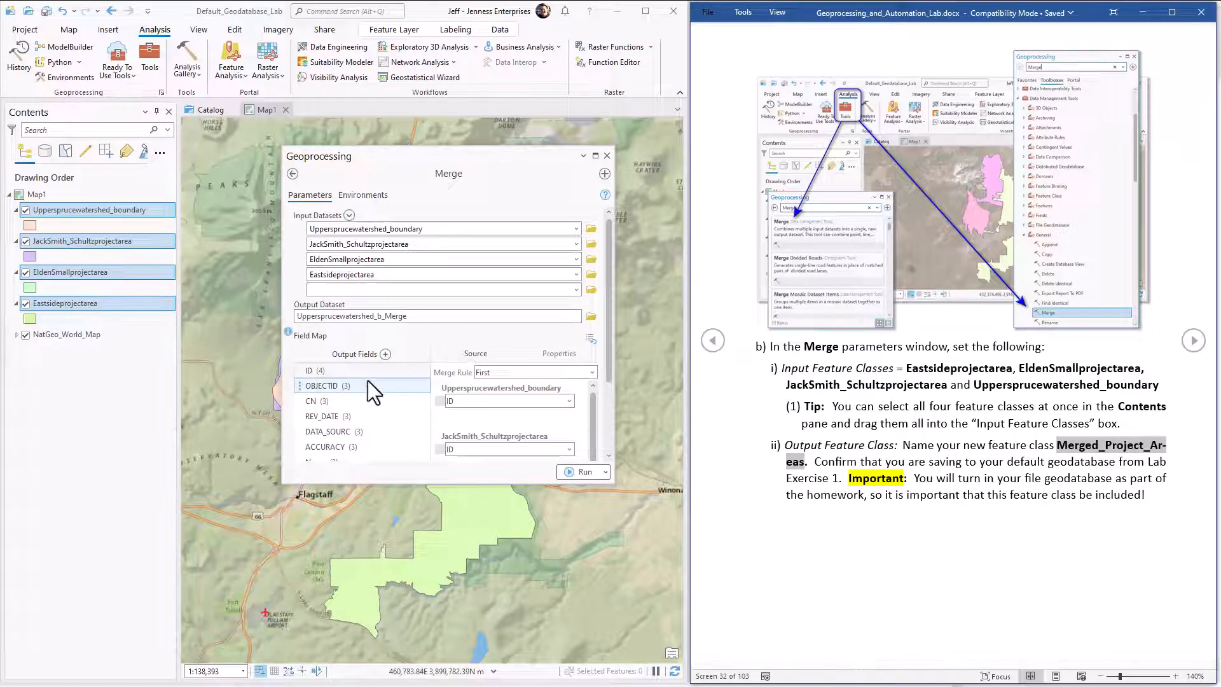
{"action": "left_click", "coordinate": [463, 318]}
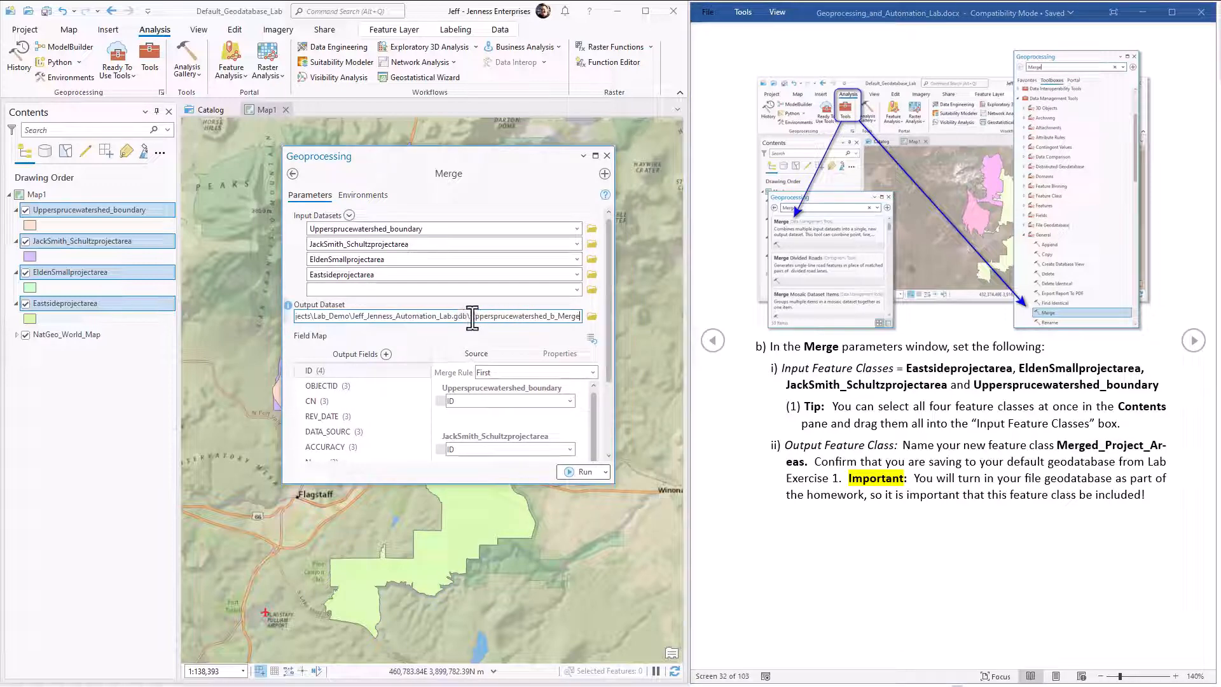
{"action": "left_click_drag", "start_coordinate": [469, 316], "coordinate": [580, 316]}
{"action": "type", "text": "Merged_Project_Areas"}
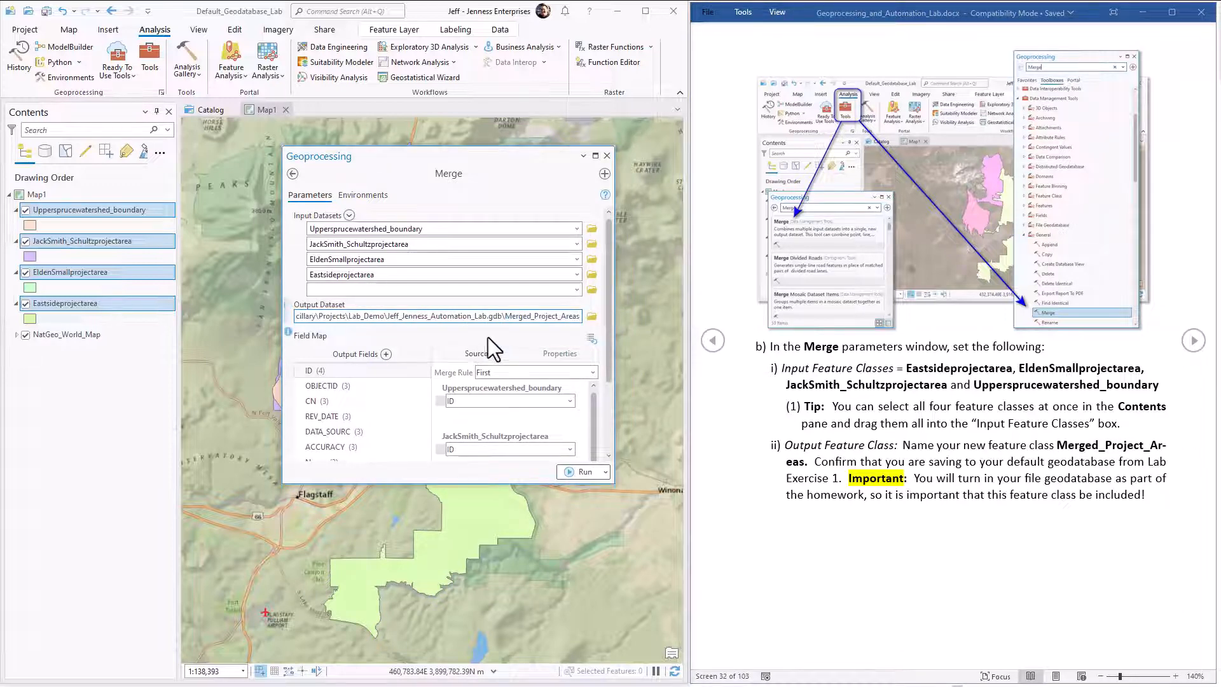
{"action": "left_click_drag", "start_coordinate": [502, 316], "coordinate": [387, 316]}
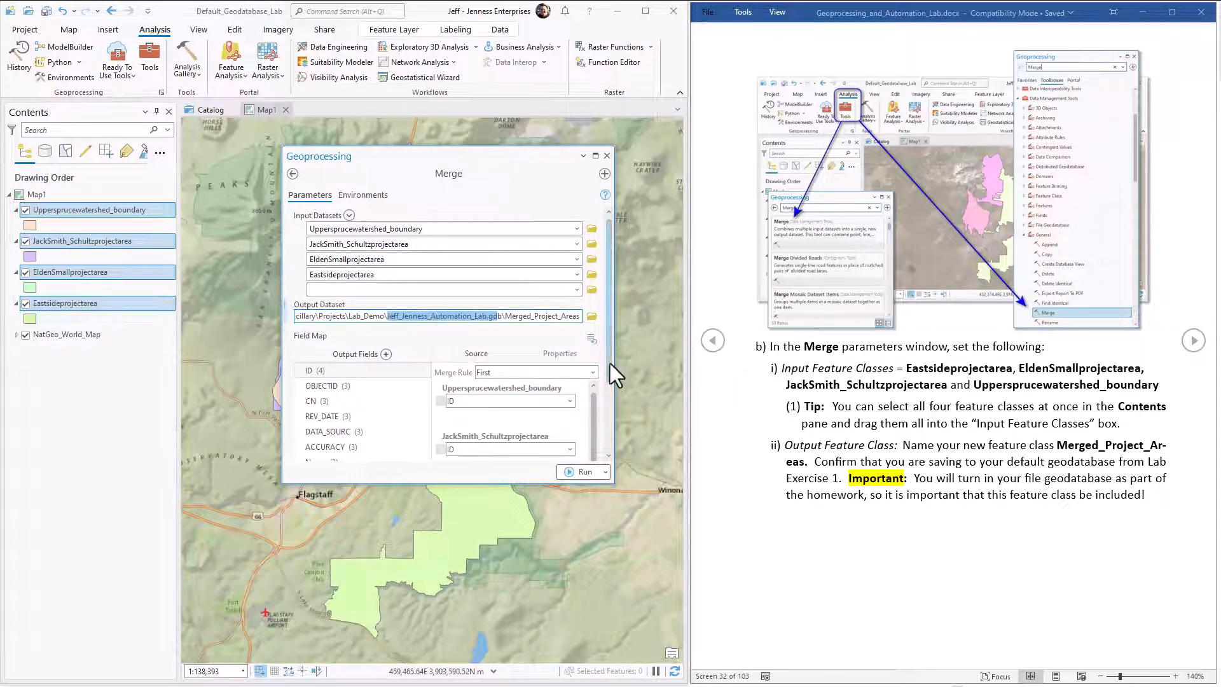
- Enlarge the Merge tool window to review the full field map, run the merge, and close the tool
{"action": "left_click_drag", "start_coordinate": [609, 363], "coordinate": [613, 436]}
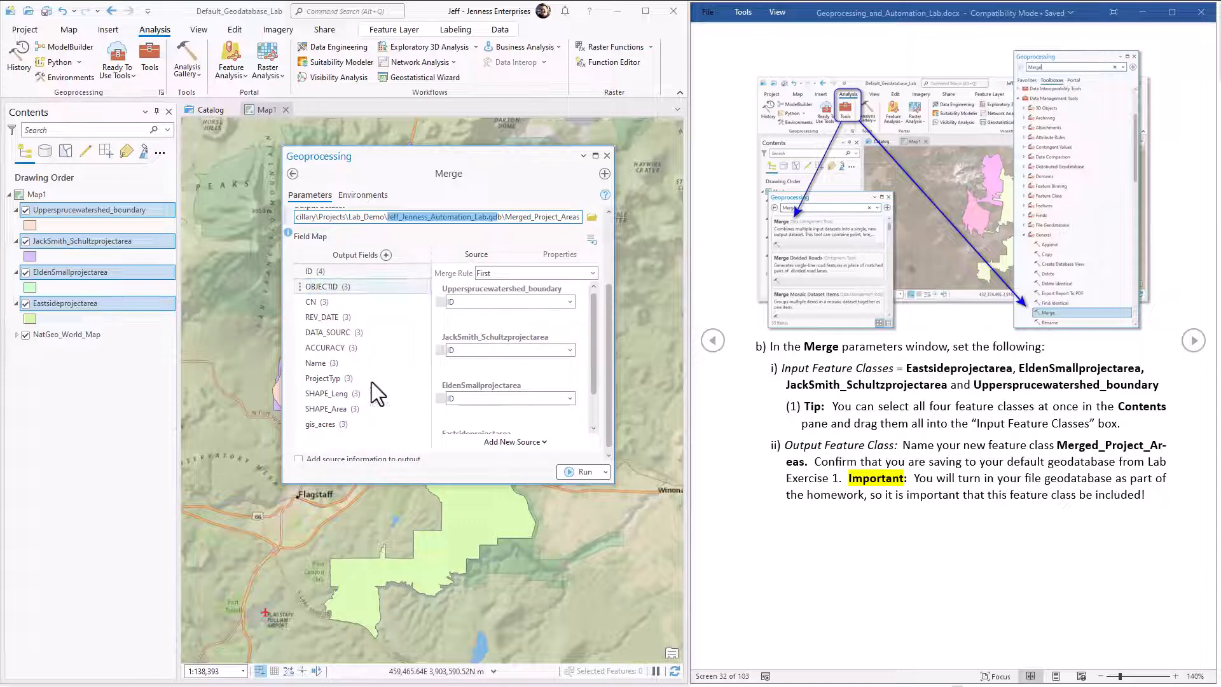
{"action": "left_click_drag", "start_coordinate": [430, 488], "coordinate": [438, 608]}
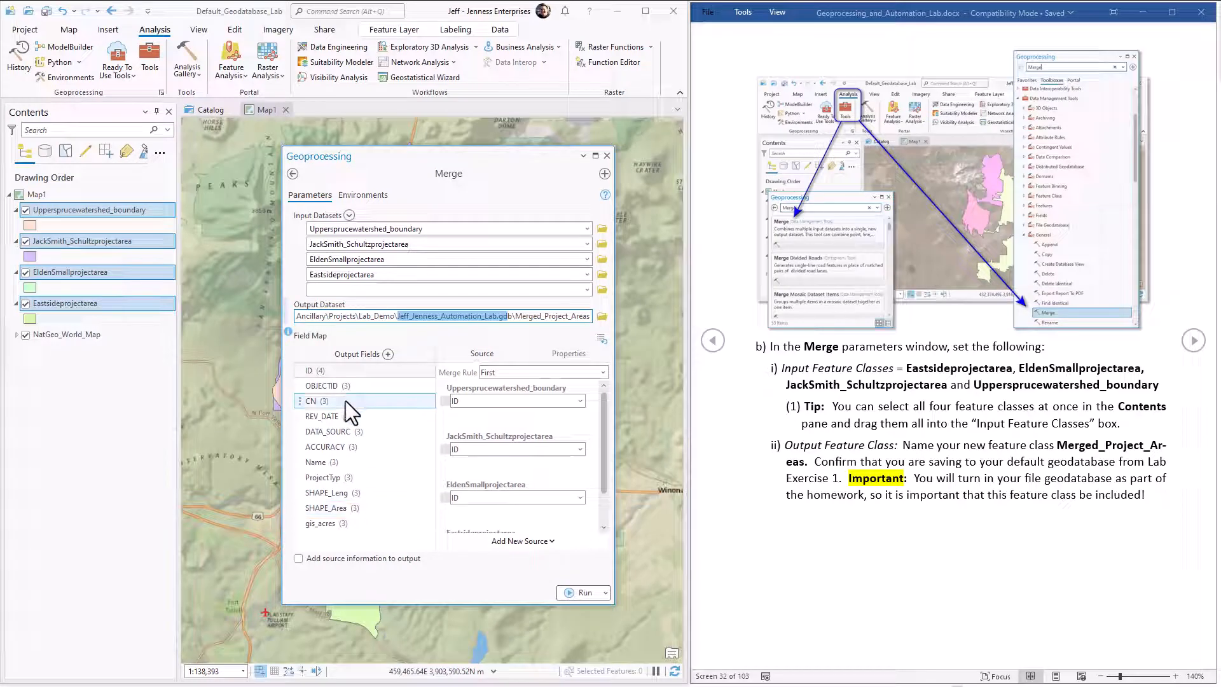
{"action": "left_click", "coordinate": [575, 594]}
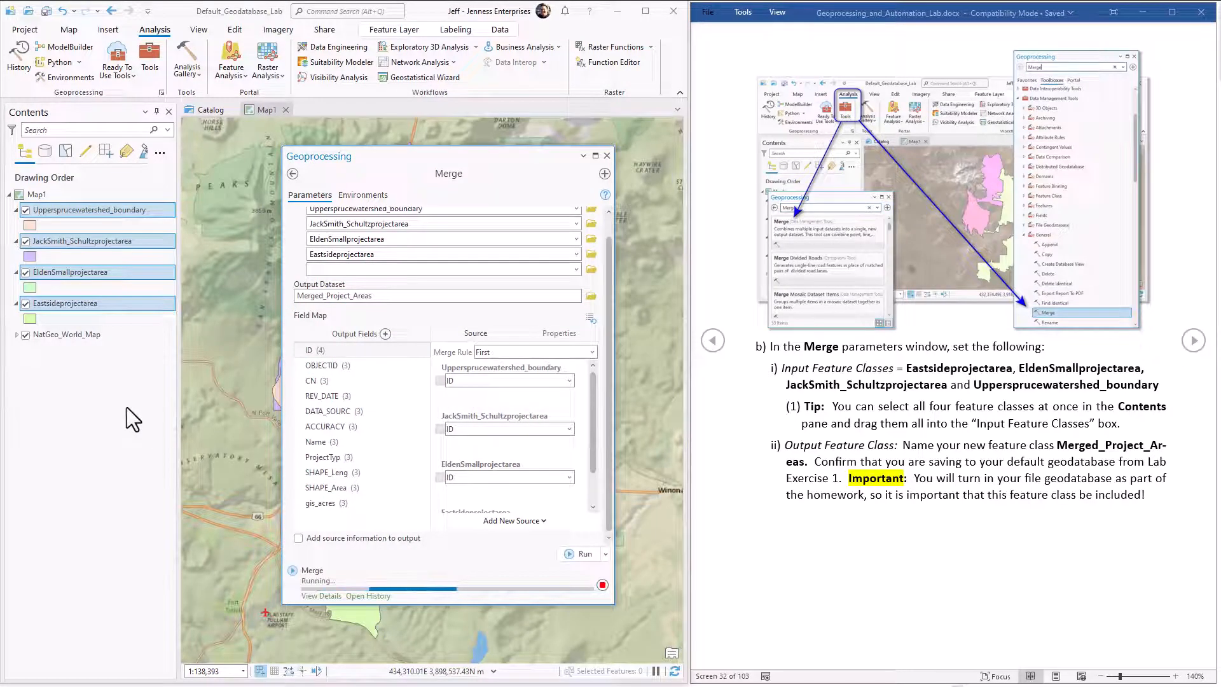
{"action": "left_click", "coordinate": [606, 156]}
- Hide the four original project boundary layers, and toggle Merged_Project_Areas off and back on to check its extent on the map
{"action": "left_click", "coordinate": [26, 241]}
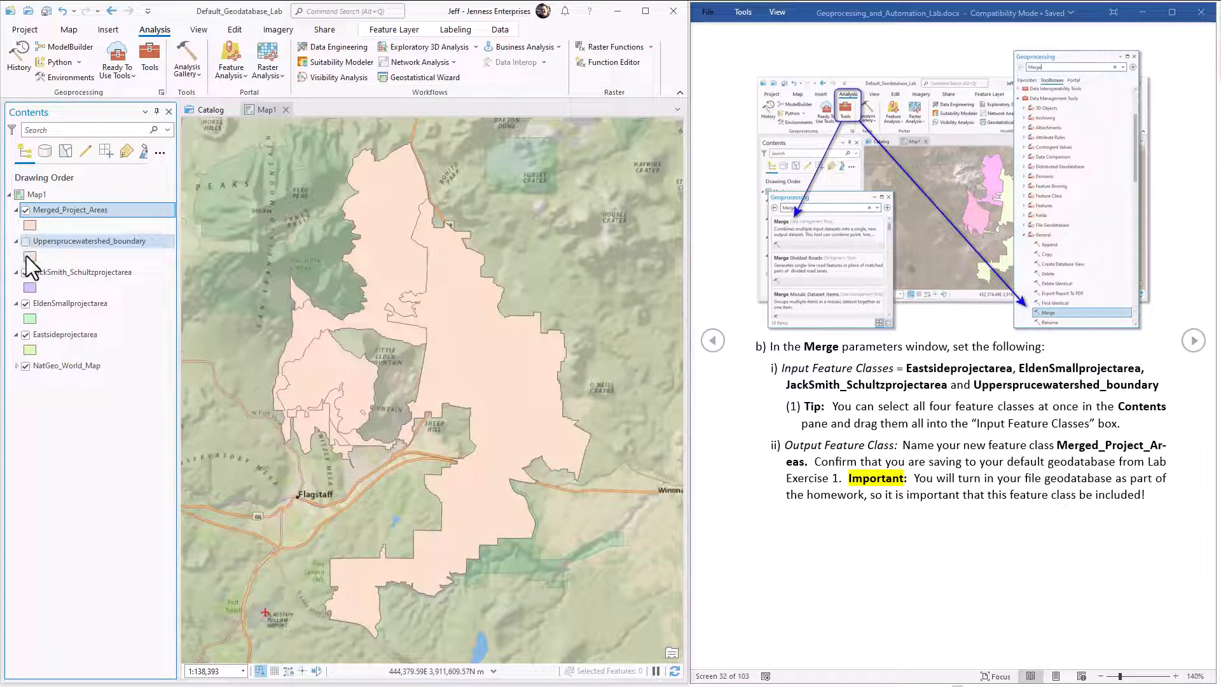
{"action": "left_click", "coordinate": [26, 272]}
{"action": "left_click", "coordinate": [25, 303]}
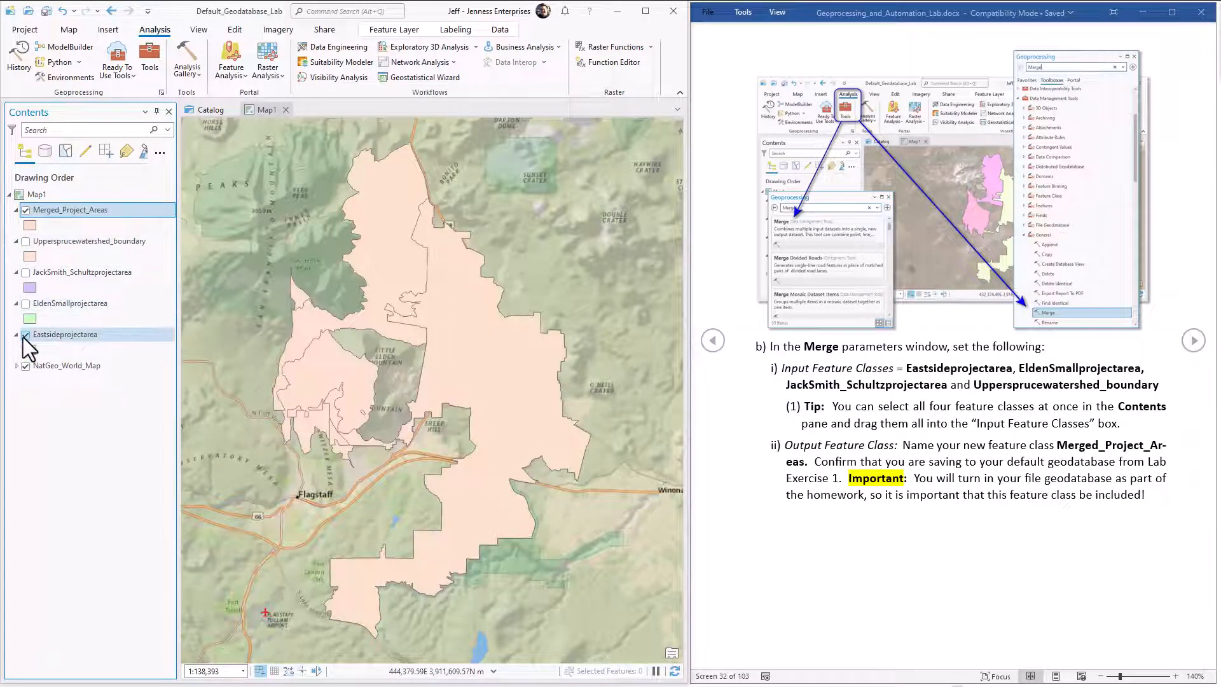
{"action": "left_click", "coordinate": [26, 335]}
{"action": "left_click", "coordinate": [26, 210]}
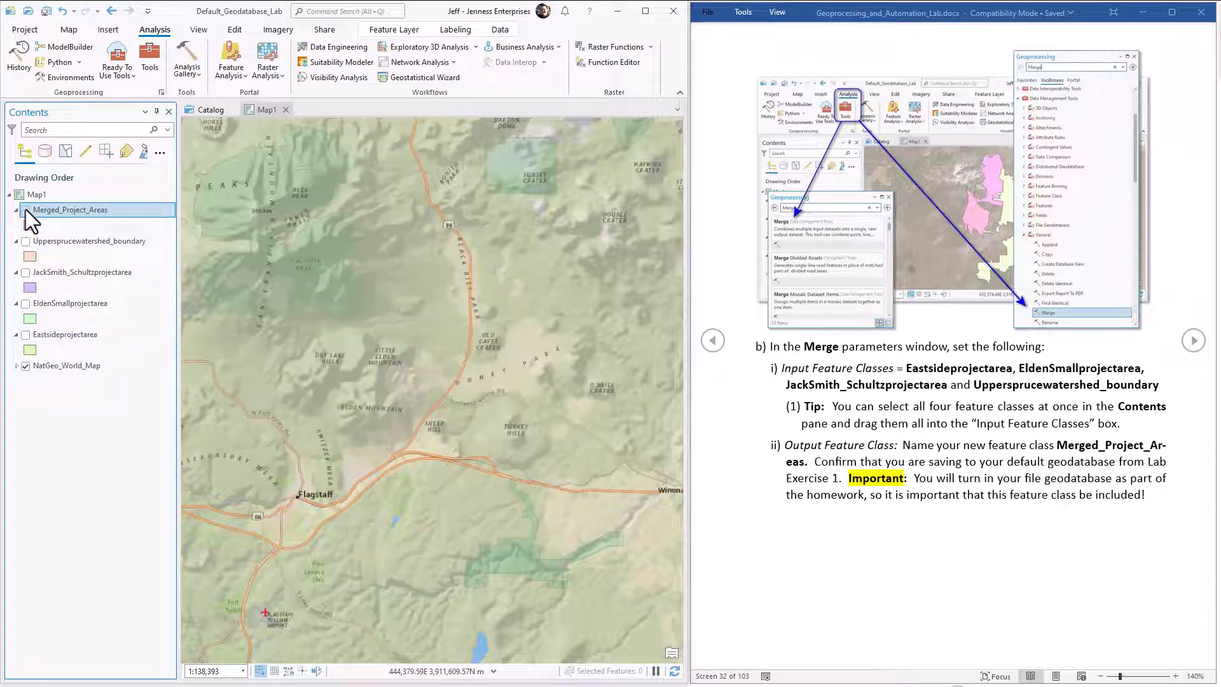
{"action": "left_click", "coordinate": [26, 210]}
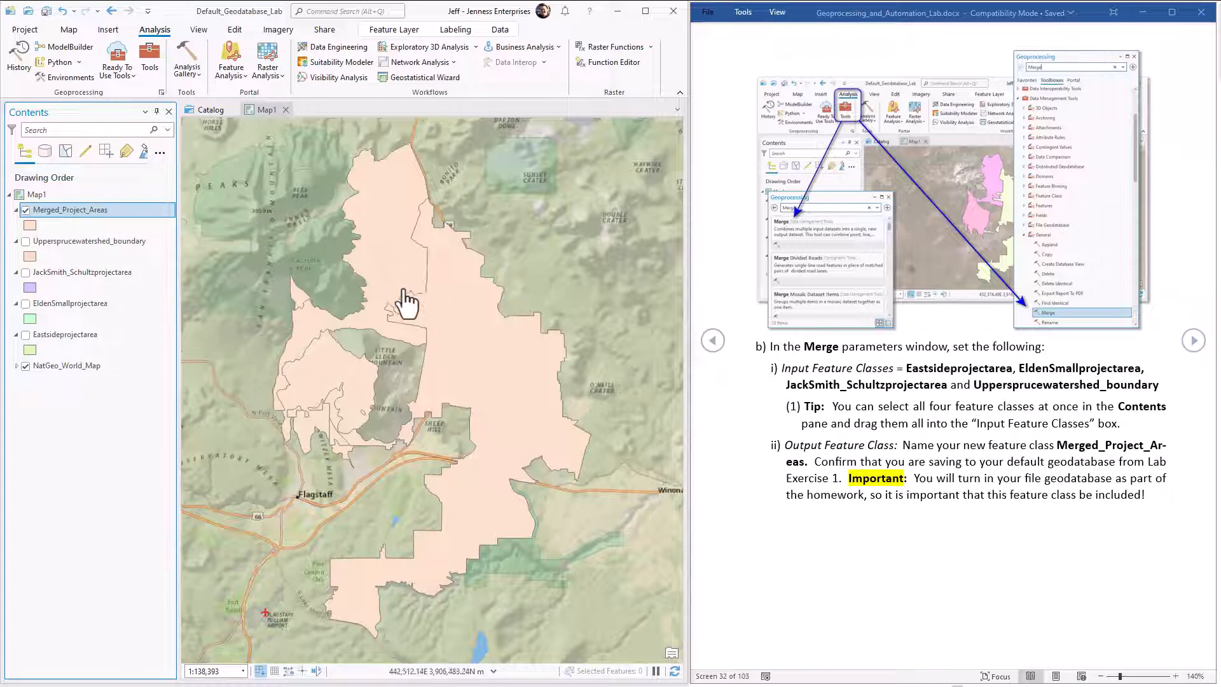
- Advance the lab instructions to steps 7 through 10, and open the Merged_Project_Areas attribute table with all its records in view over the map
{"action": "left_click", "coordinate": [1193, 341]}
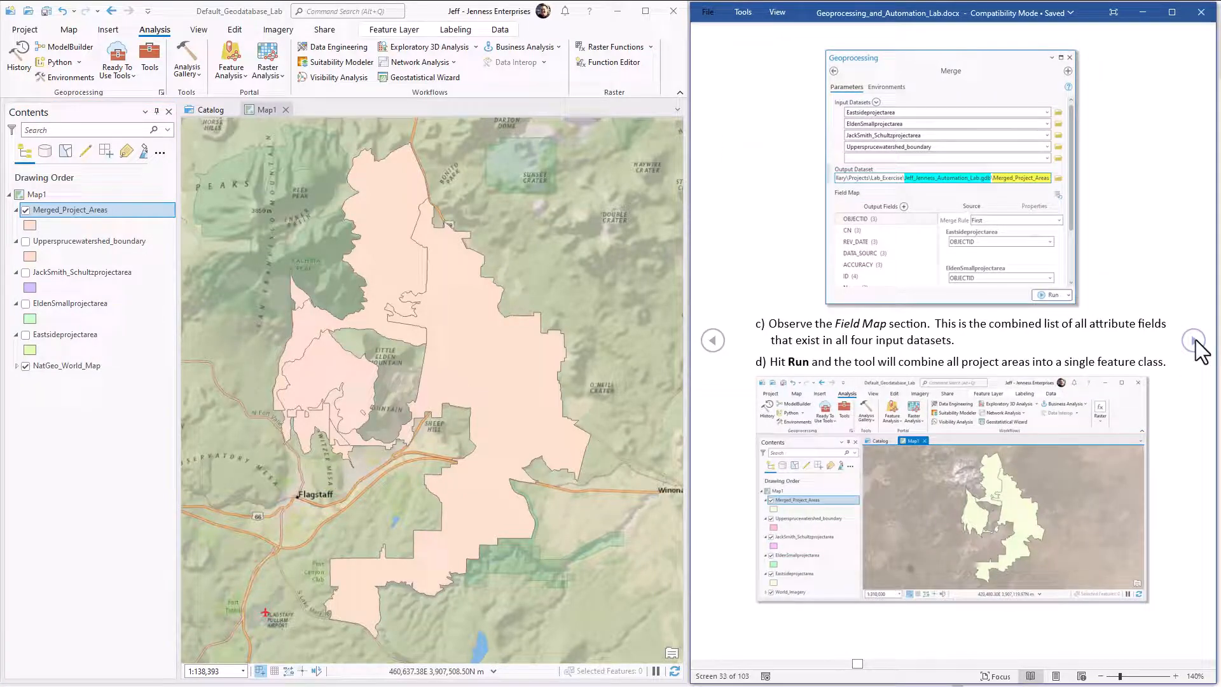
{"action": "left_click", "coordinate": [1194, 341]}
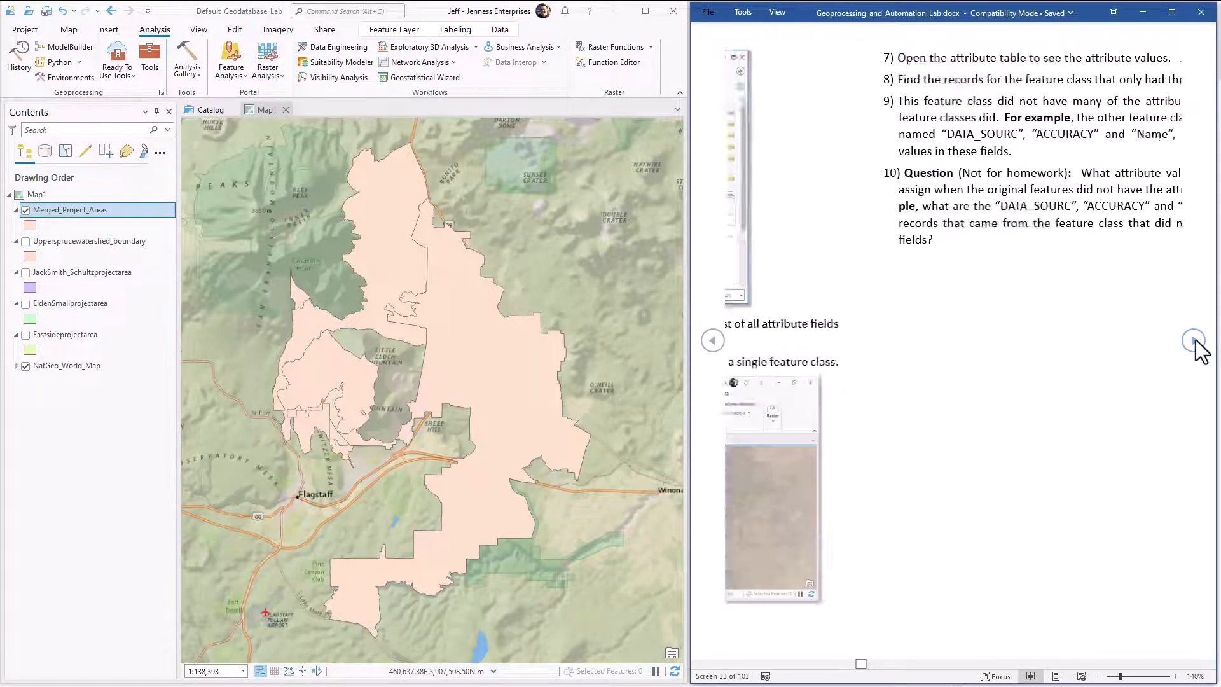
{"action": "double_click", "coordinate": [114, 212], "text": "ctrl"}
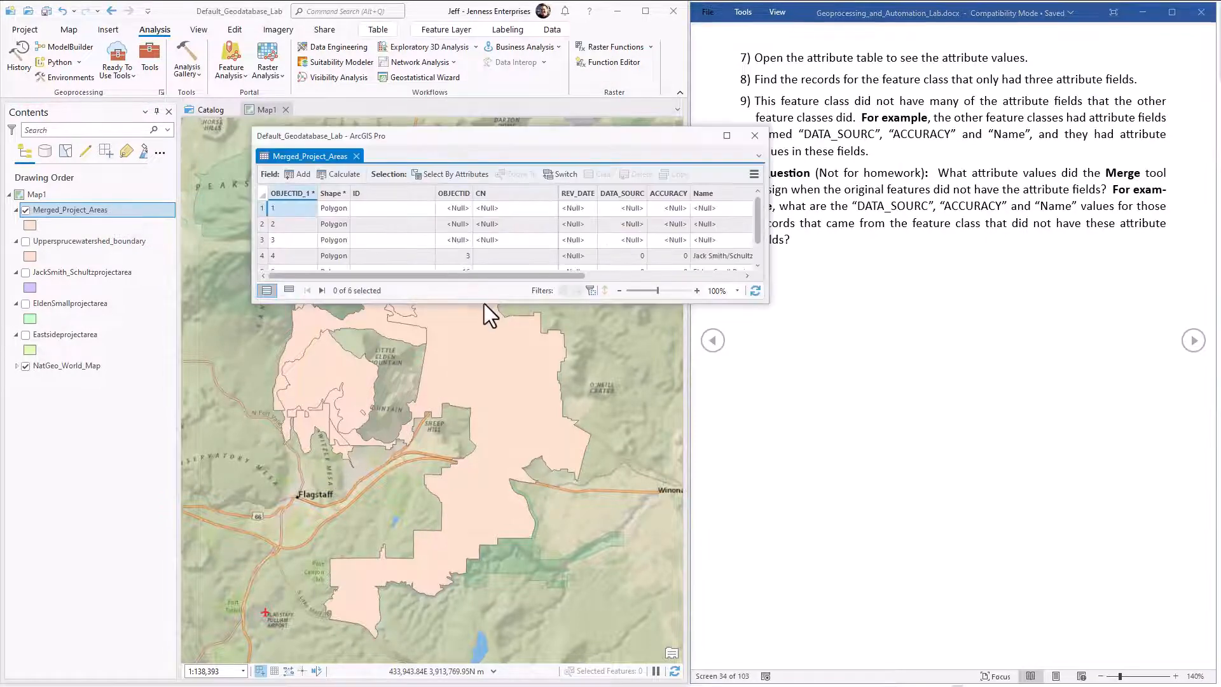
{"action": "left_click_drag", "start_coordinate": [483, 304], "coordinate": [478, 359]}
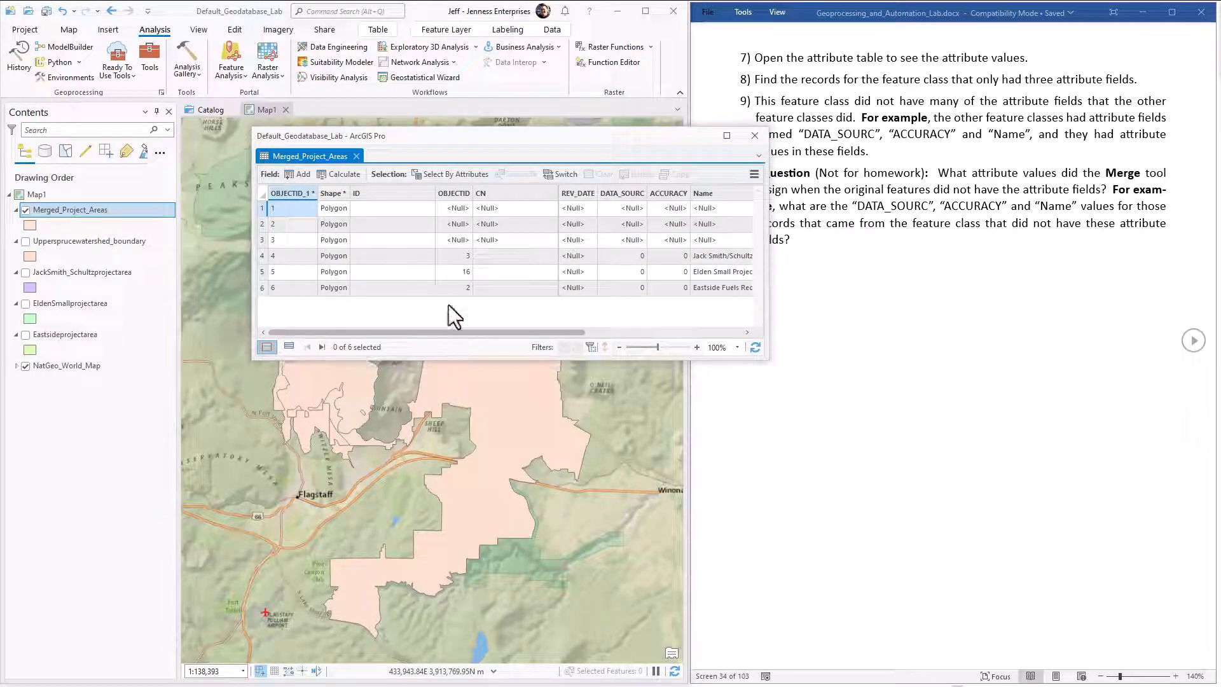
{"action": "left_click_drag", "start_coordinate": [553, 129], "coordinate": [471, 143]}
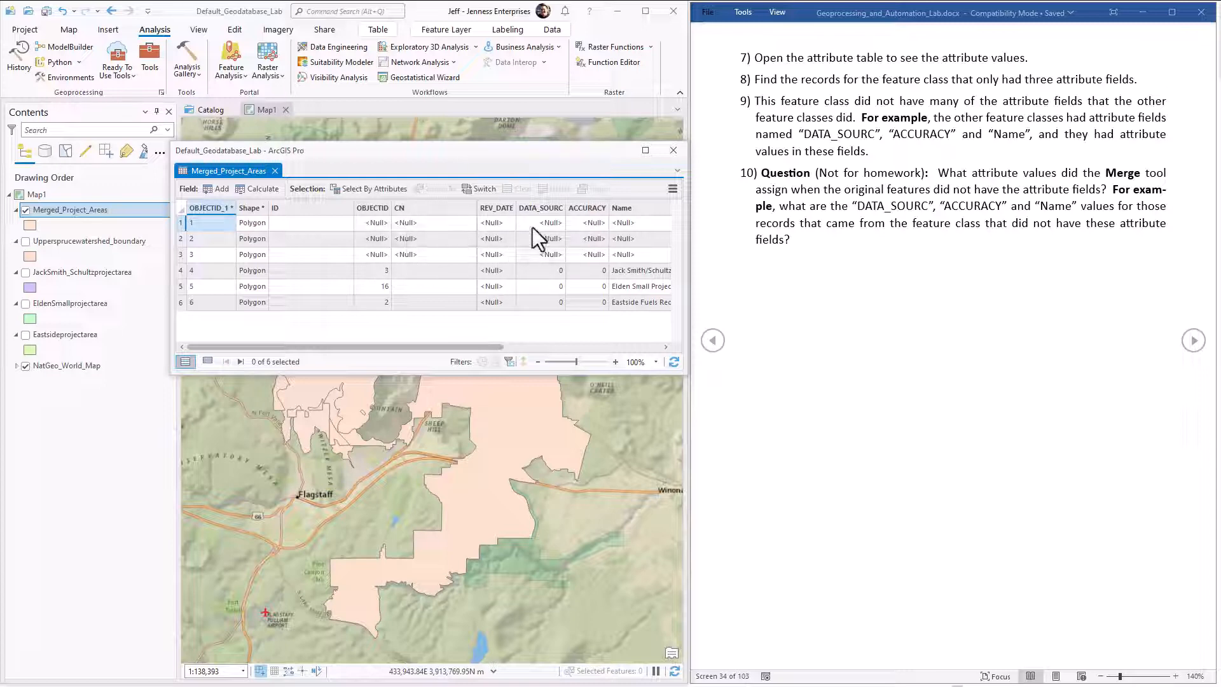
- Select records 1 through 3 in the Merged_Project_Areas attribute table, the ones lacking DATA_SOURC, ACCURACY and Name values
{"action": "left_click", "coordinate": [180, 222]}
{"action": "left_click", "coordinate": [180, 239]}
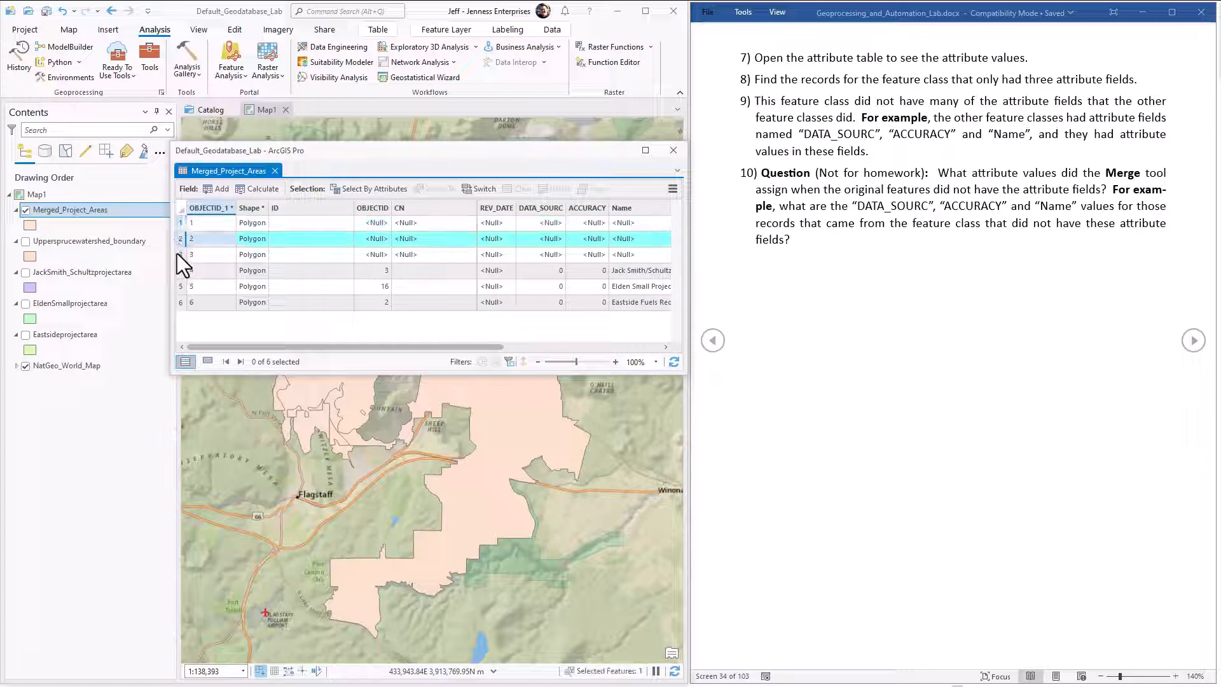
{"action": "left_click", "coordinate": [181, 254]}
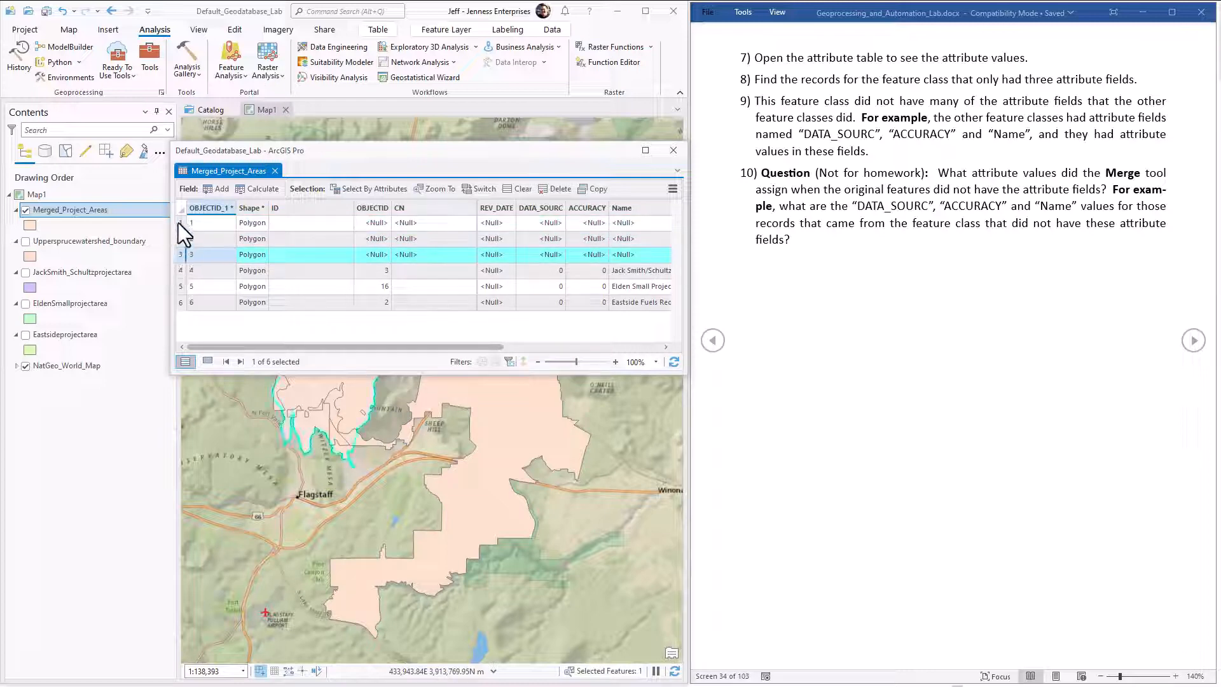
{"action": "left_click", "coordinate": [180, 223], "text": "shift"}
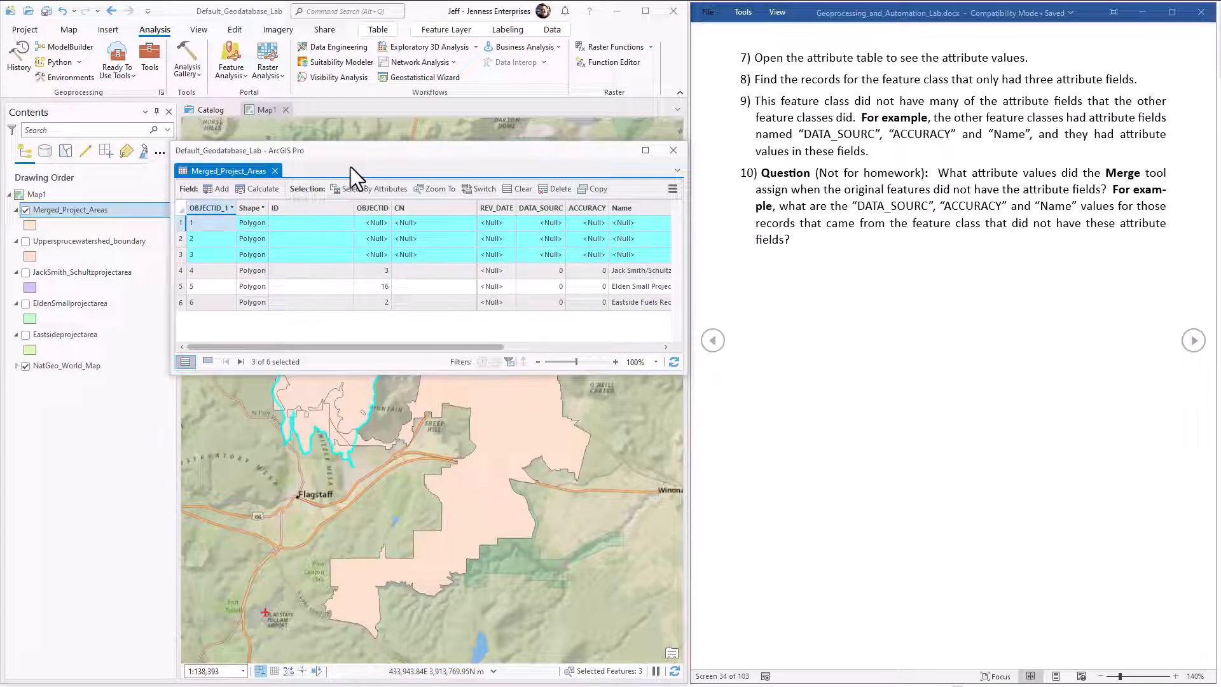